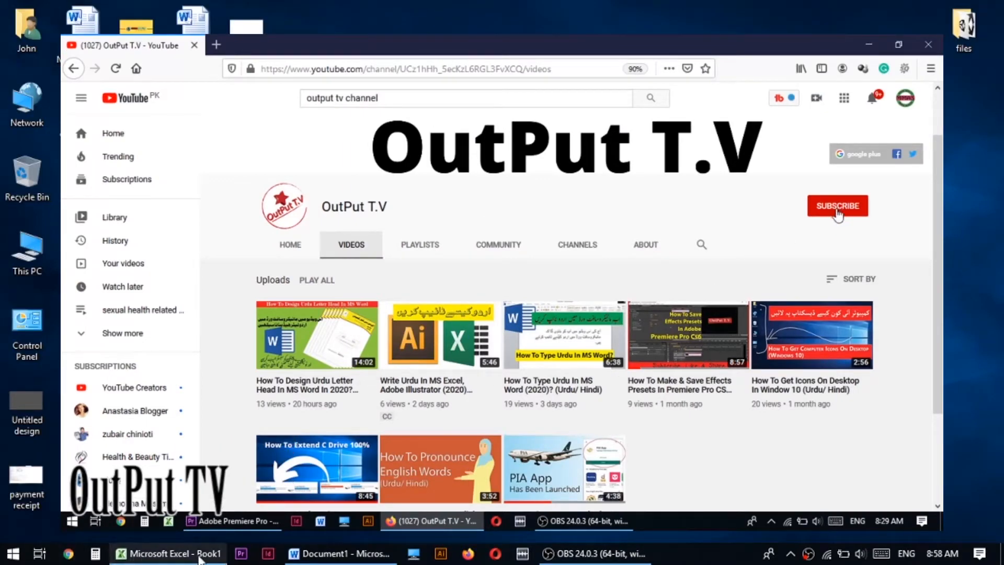
# - Switch to the blank Book1 workbook in Excel and select cell A3
pyautogui.click(164, 555)
pyautogui.click(841, 211)
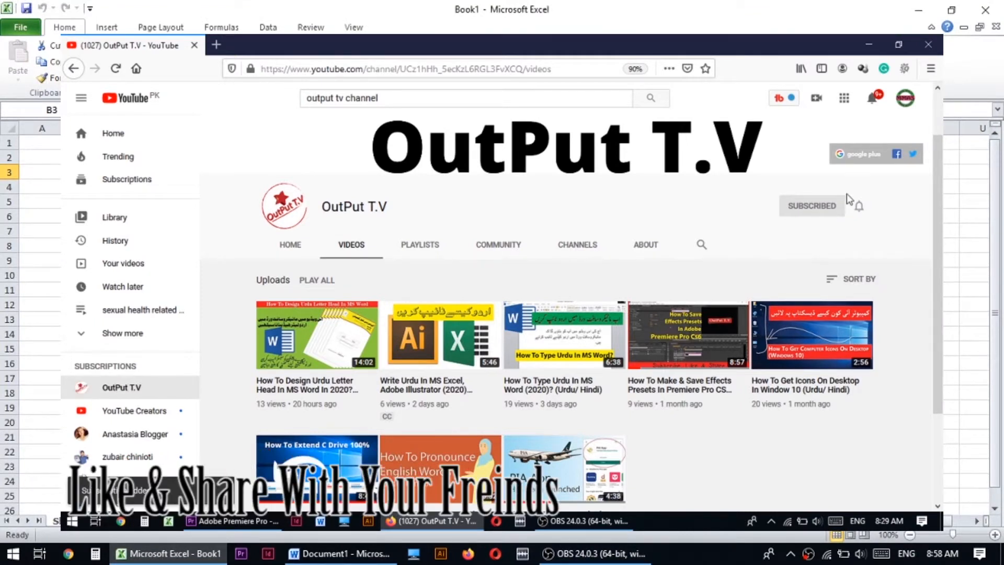
pyautogui.click(860, 207)
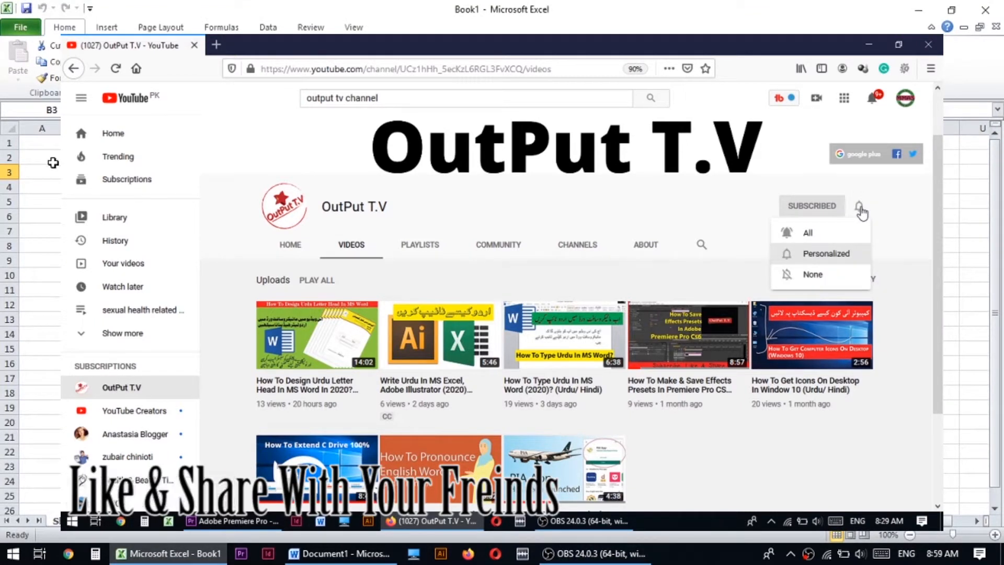
pyautogui.click(48, 162)
pyautogui.click(44, 174)
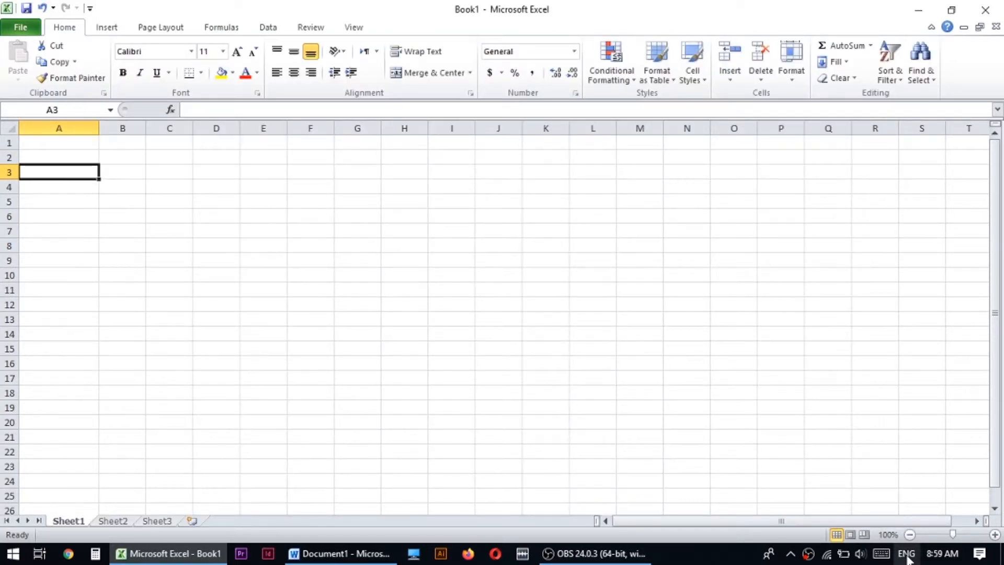
# - Set the keyboard input language to Urdu and select cell A2
pyautogui.click(909, 558)
pyautogui.click(875, 435)
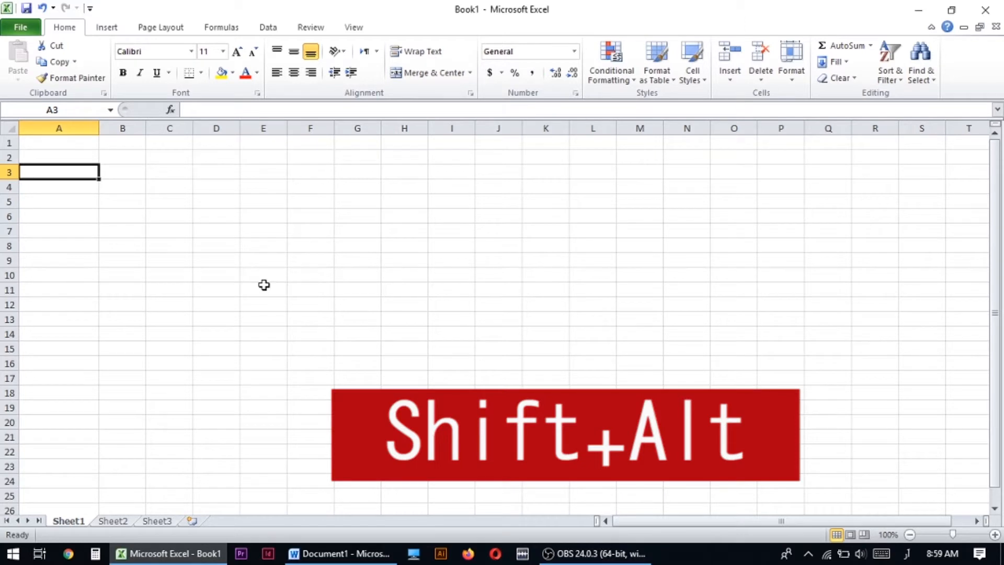
pyautogui.click(75, 157)
pyautogui.click(80, 146)
pyautogui.click(79, 160)
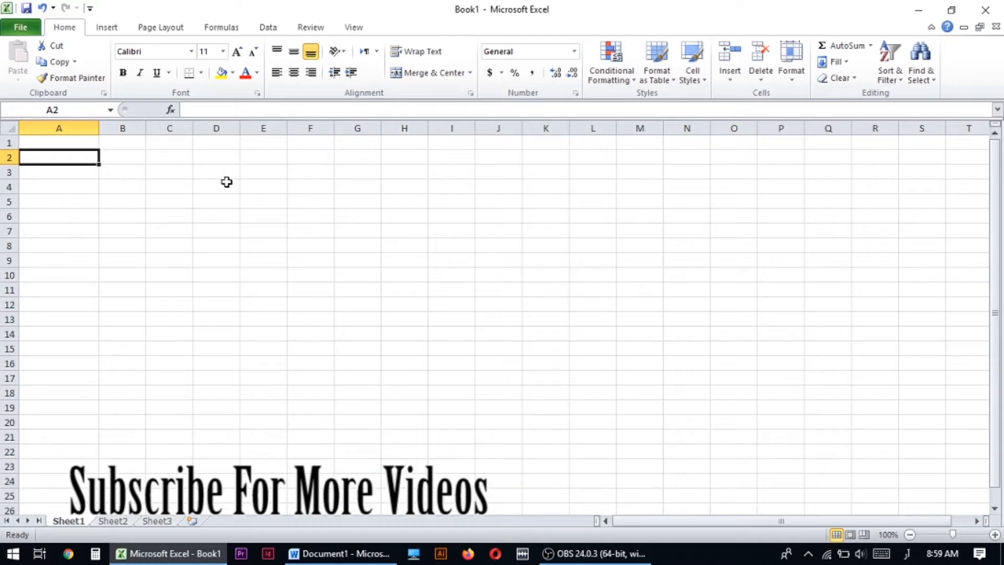
pyautogui.write('نام')
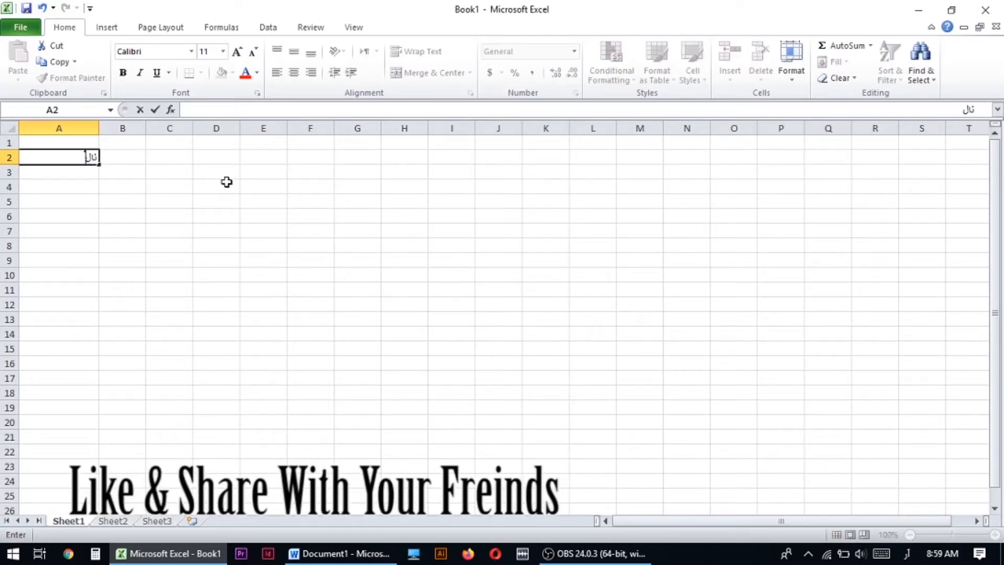
pyautogui.press('BackSpace')
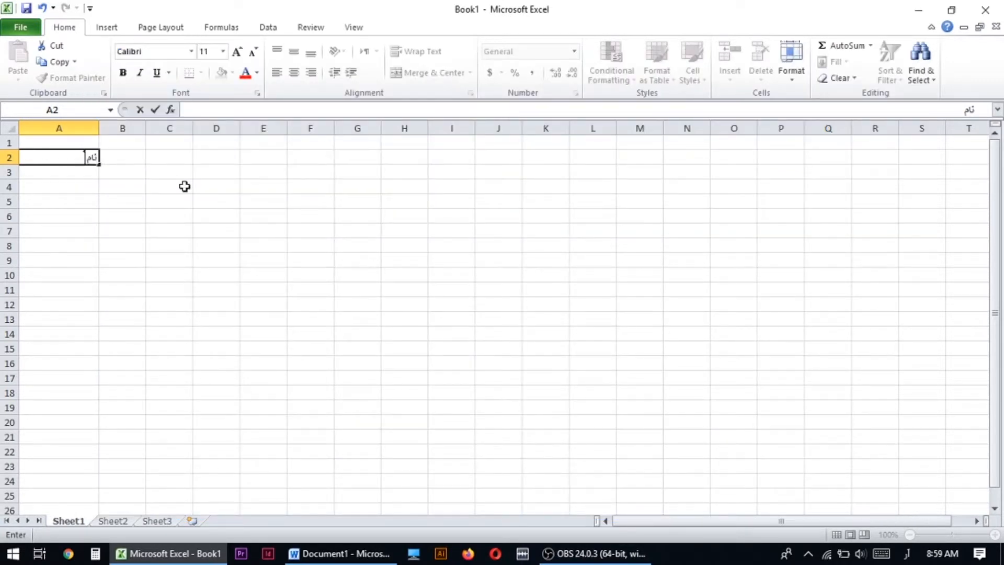
pyautogui.press('BackSpace')
pyautogui.press('BackSpace')
pyautogui.press('BackSpace')
# - Enter the heading "سیریل نمبر" in cell A2
pyautogui.write('سریال نم بر')
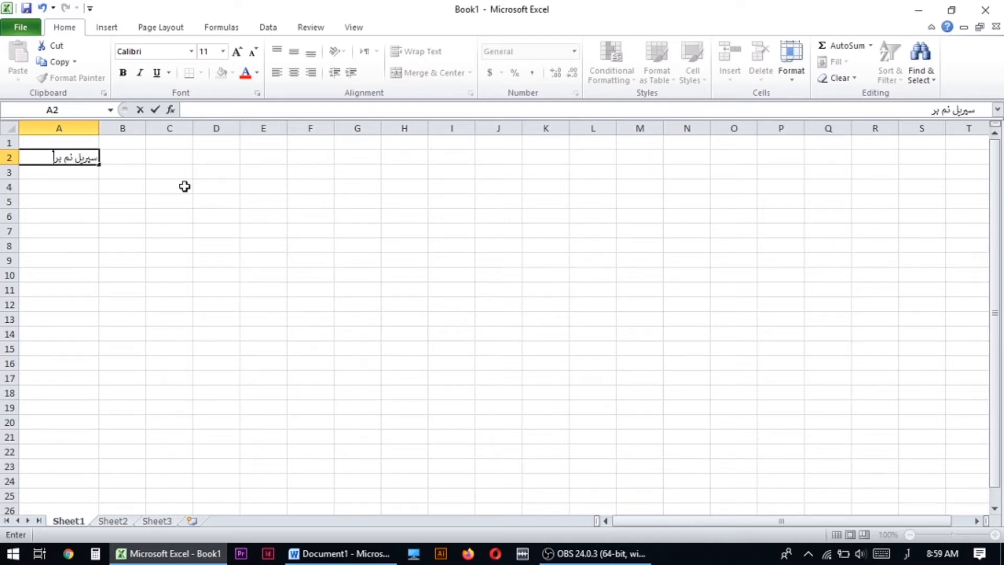
pyautogui.press('BackSpace')
pyautogui.press('BackSpace')
pyautogui.write('بر')
pyautogui.press('Tab')
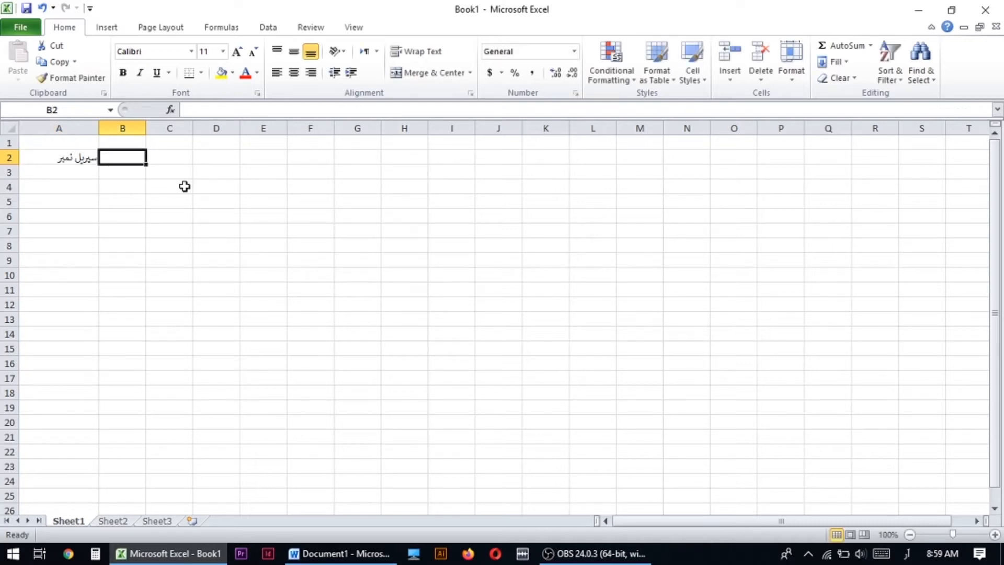
# - Enter the heading "نام ملازم" in cell B2
pyautogui.write('نام ملازم')
pyautogui.click(57, 157)
pyautogui.click(176, 161)
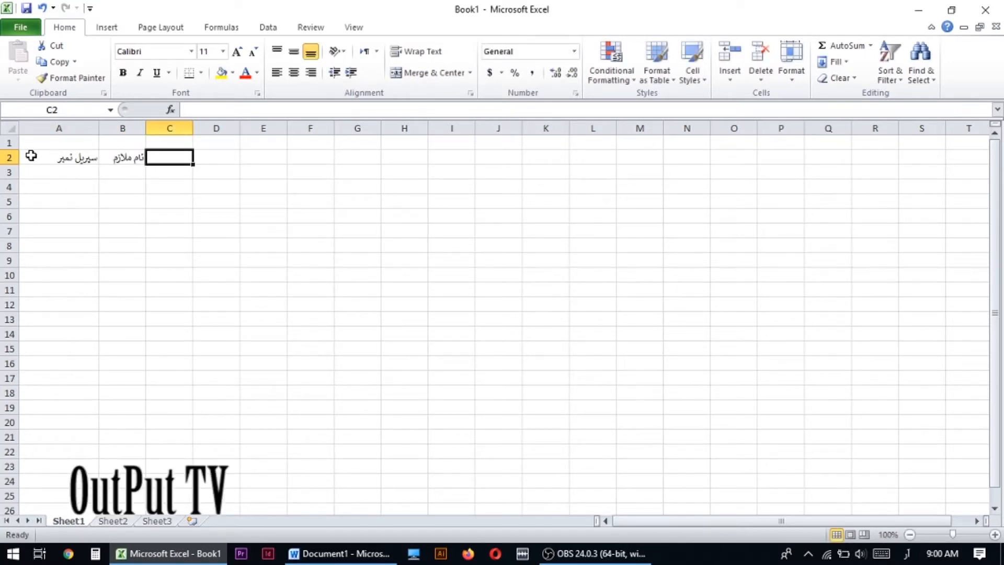
# - Select the whole sheet and set its font size to 14
pyautogui.moveTo(56, 156); pyautogui.dragTo(300, 157)
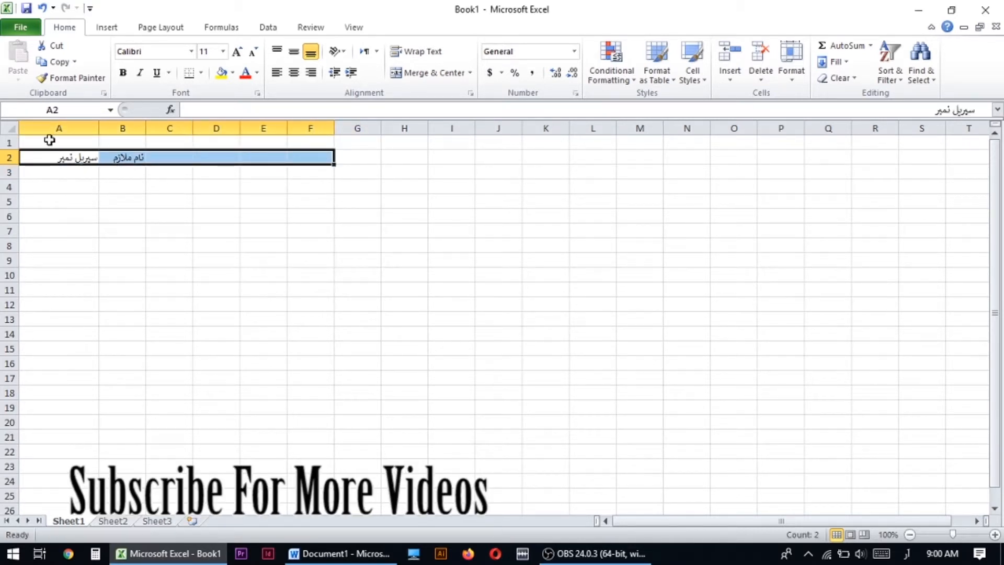
pyautogui.click(10, 129)
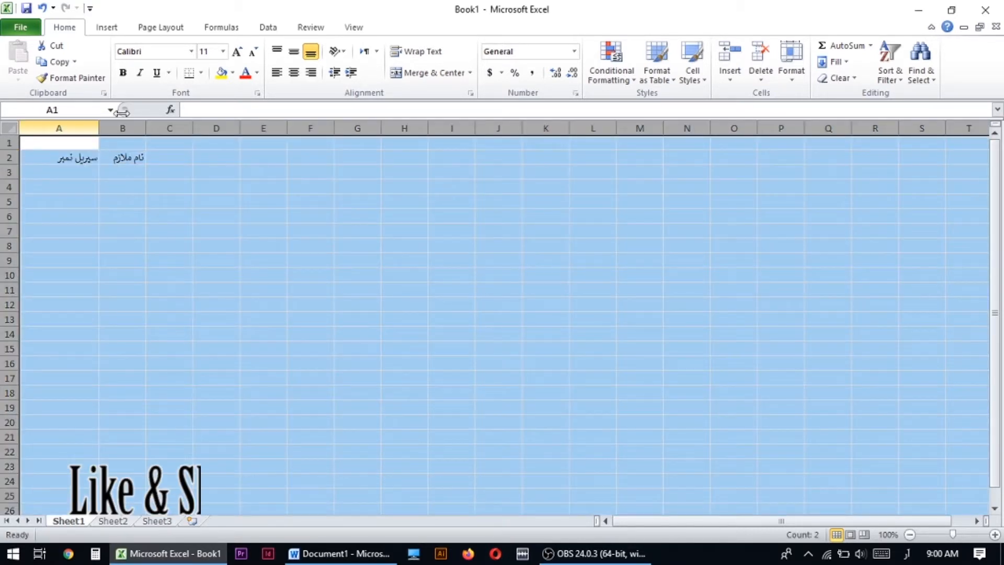
pyautogui.click(223, 51)
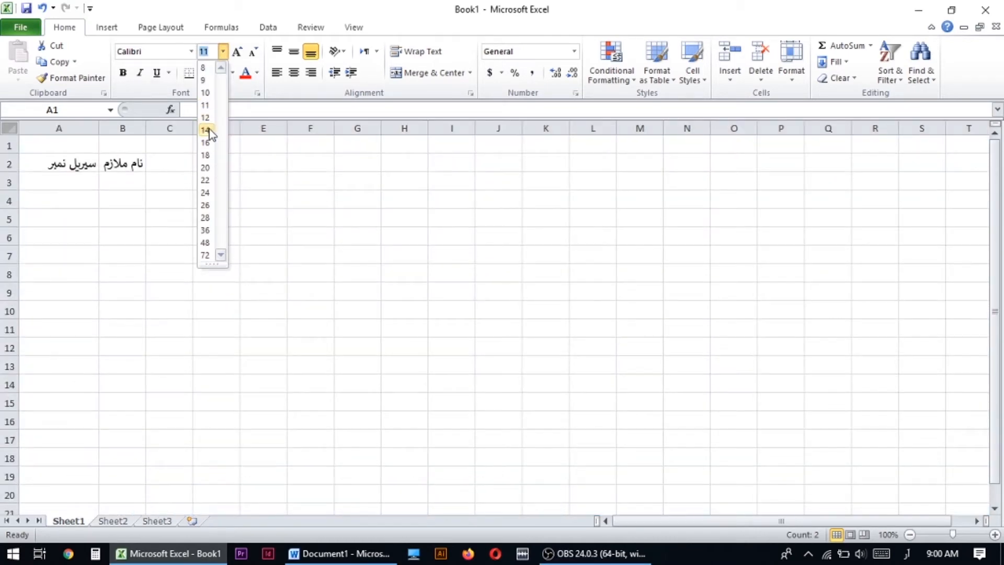
pyautogui.click(208, 130)
# - Widen column B slightly to give its heading more room
pyautogui.click(137, 165)
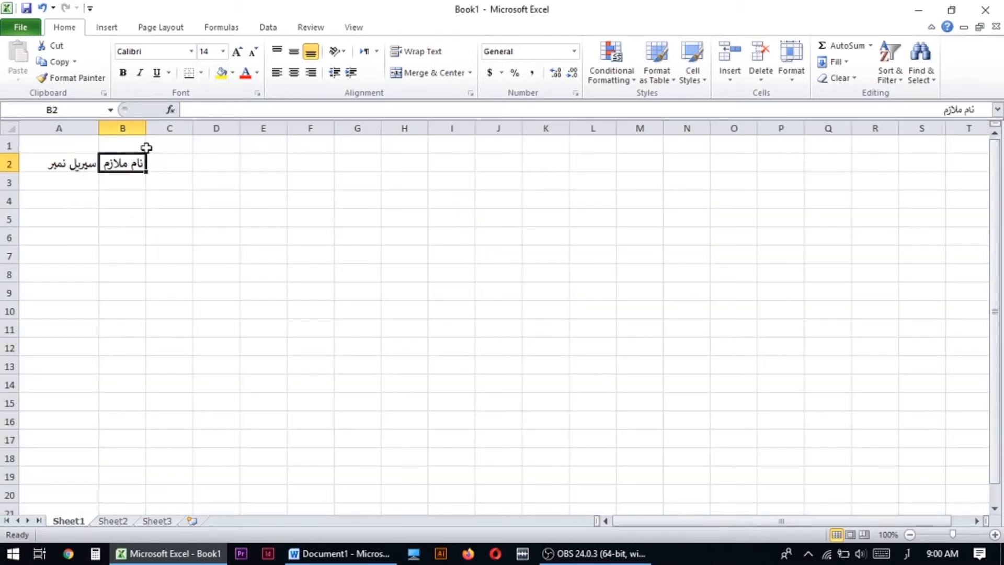
pyautogui.click(199, 165)
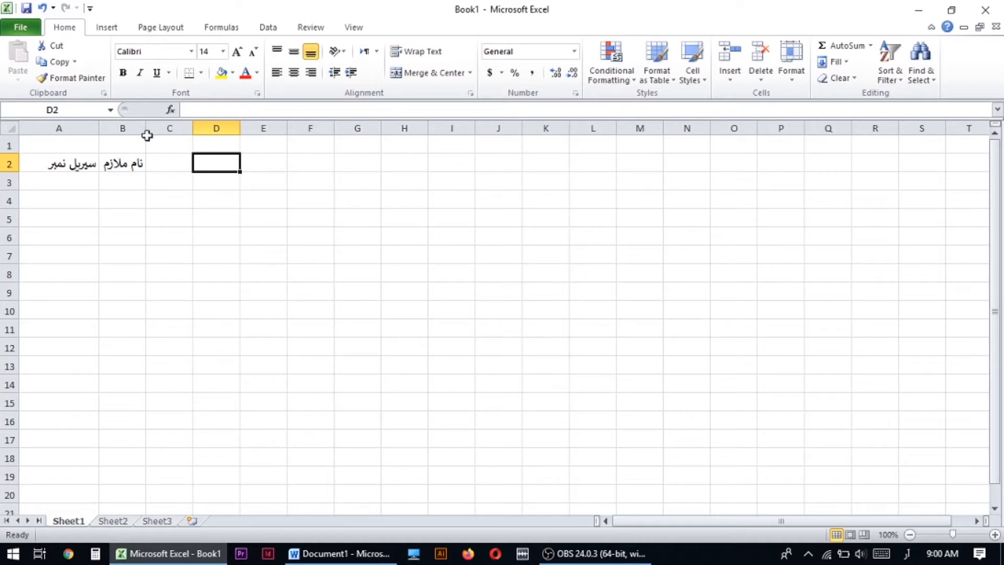
pyautogui.moveTo(151, 130); pyautogui.dragTo(160, 130)
# - Enter the month headings "جنوری" in cell C2 and "فروری" in cell D2
pyautogui.click(178, 163)
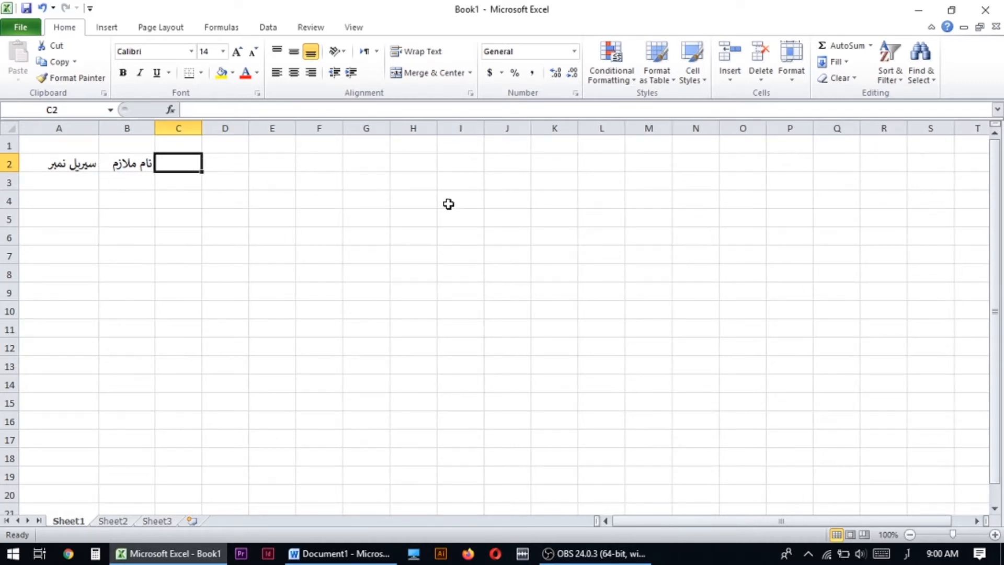
pyautogui.write('جنوری')
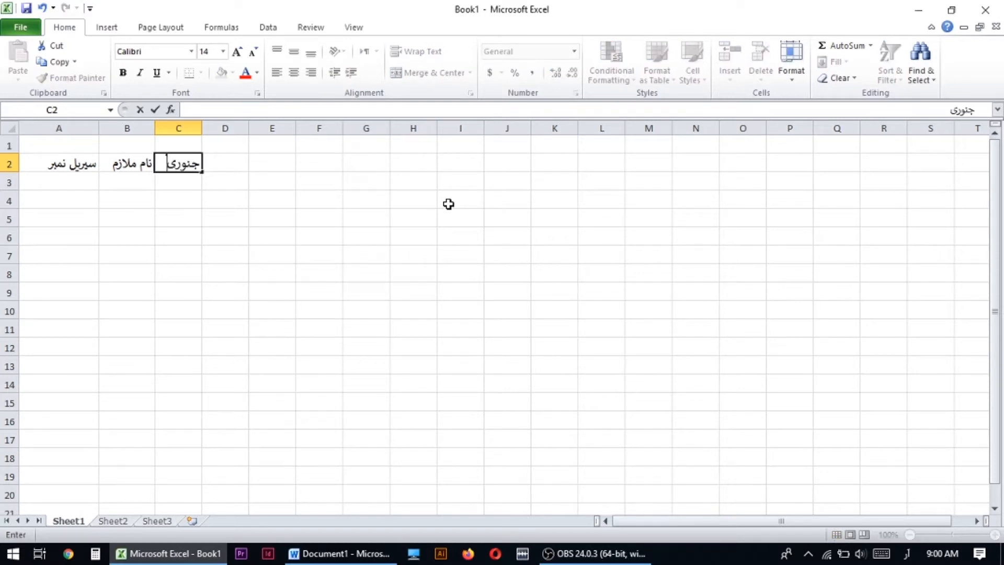
pyautogui.press('Tab')
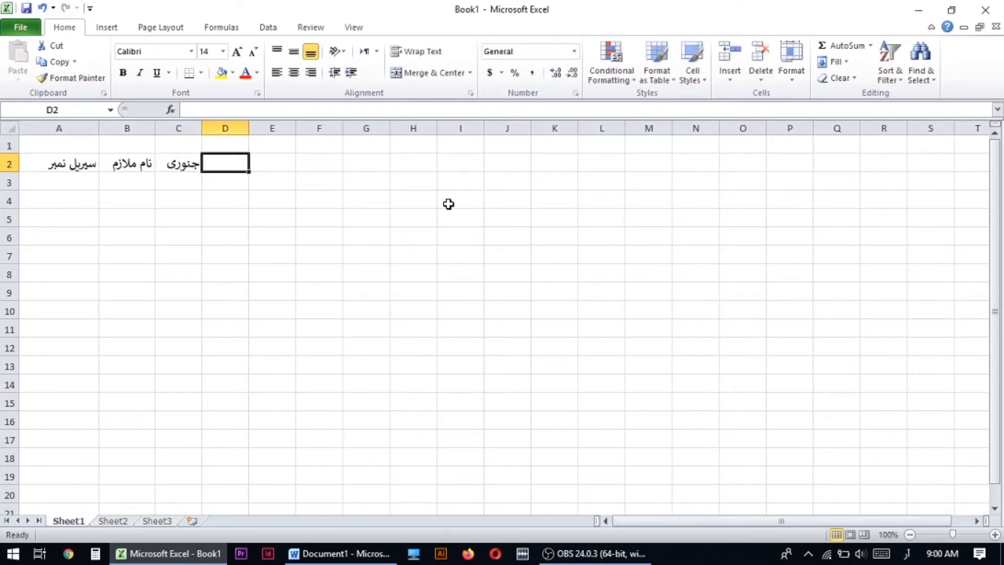
pyautogui.write('فروری')
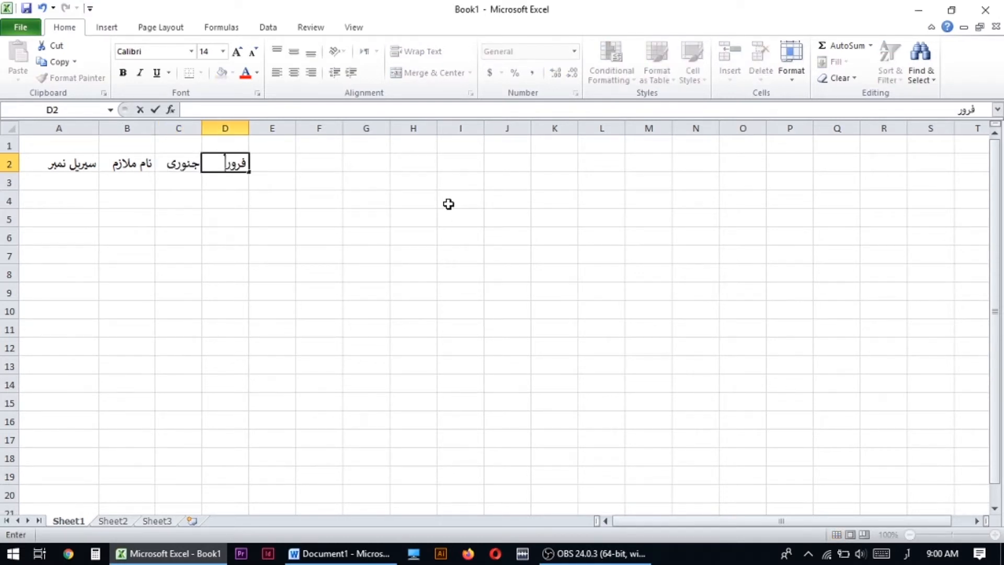
pyautogui.press('BackSpace')
pyautogui.write('ی')
pyautogui.press('Tab')
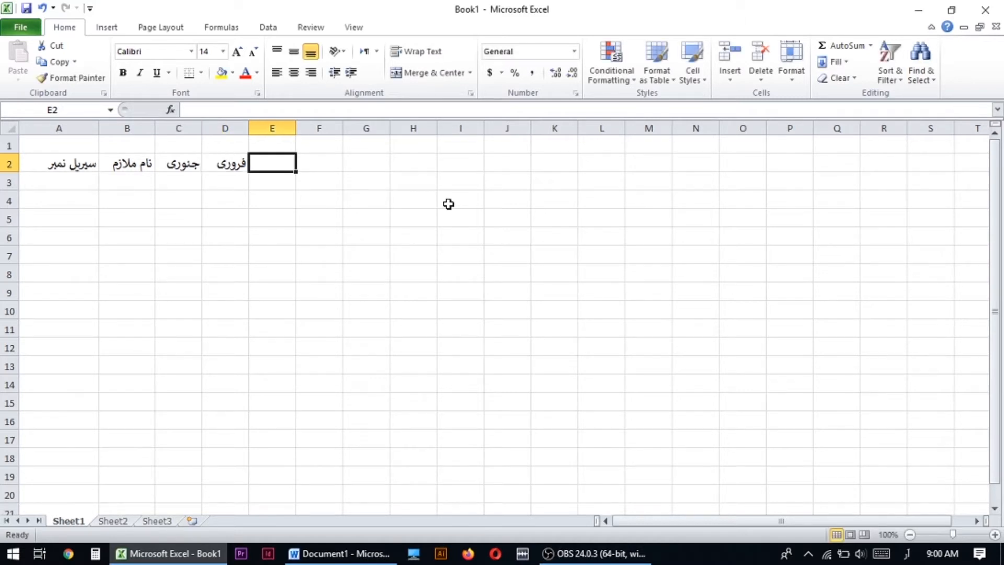
# - Enter the month headings "مارچ" in cell E2 and "اپریل" in cell F2
pyautogui.press('Right')
pyautogui.press('Left')
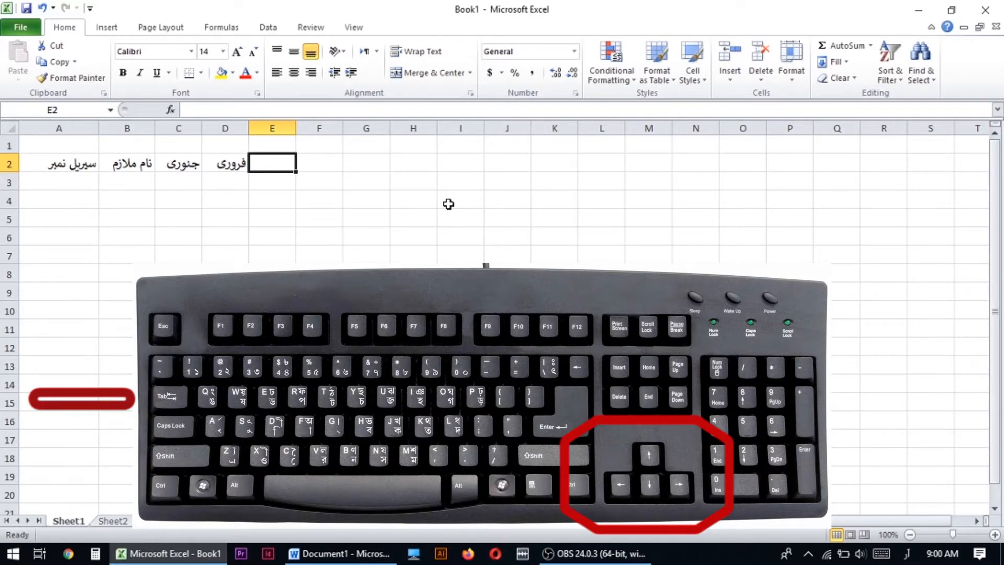
pyautogui.write('مارش')
pyautogui.press('Tab')
pyautogui.write('اپریل')
pyautogui.press('Tab')
pyautogui.press('Left')
pyautogui.press('Left')
pyautogui.write('مارج')
pyautogui.press('Tab')
pyautogui.press('Tab')
# - Enter the month headings "مئی", "جون" and "جولائی" in cells G2 to I2
pyautogui.write('مئی')
pyautogui.press('Tab')
pyautogui.write('جون')
pyautogui.press('Tab')
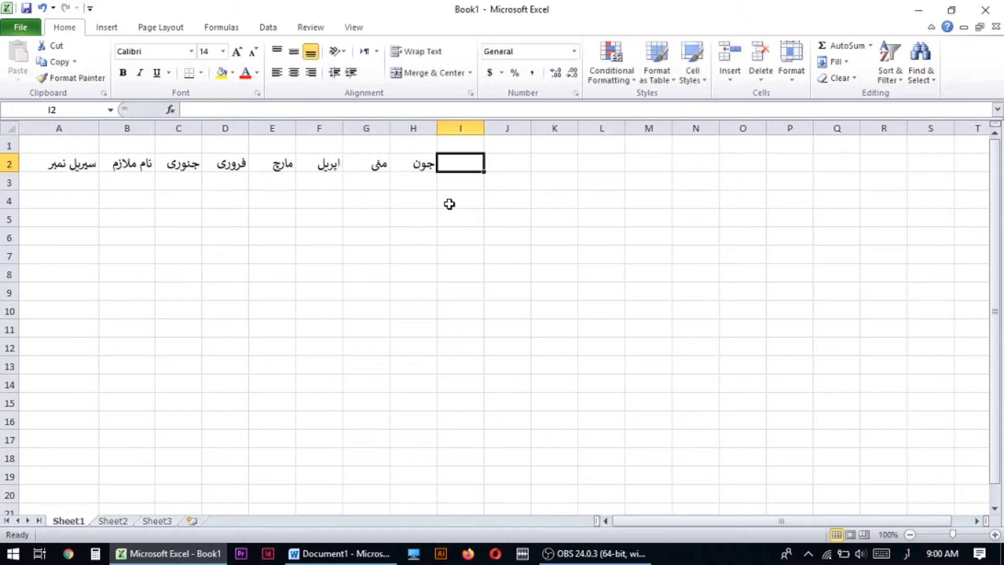
pyautogui.write('جولائی')
pyautogui.press('Tab')
# - Enter the month headings "اگست", "ستمبر" and "اکتوبر" in cells J2 to L2
pyautogui.write('اگ')
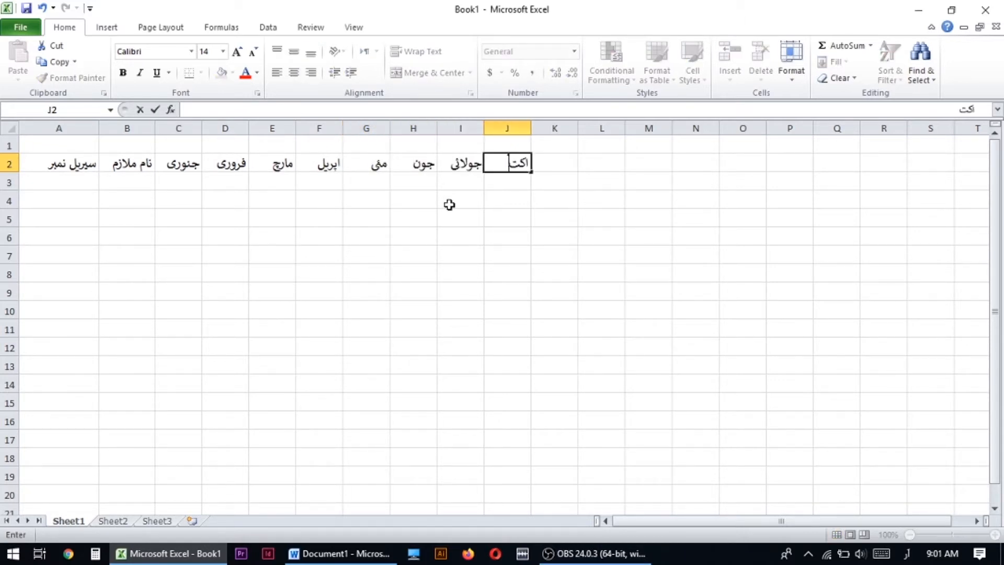
pyautogui.write('ست')
pyautogui.press('Tab')
pyautogui.write('ستمبر')
pyautogui.press('Tab')
pyautogui.write('اکتوبر')
pyautogui.press('Tab')
# - Enter the headings "نومبر", "دسمبر" and "ٹوٹل" in cells M2 to O2
pyautogui.write('نومبر')
pyautogui.press('Tab')
pyautogui.write('دسمبر')
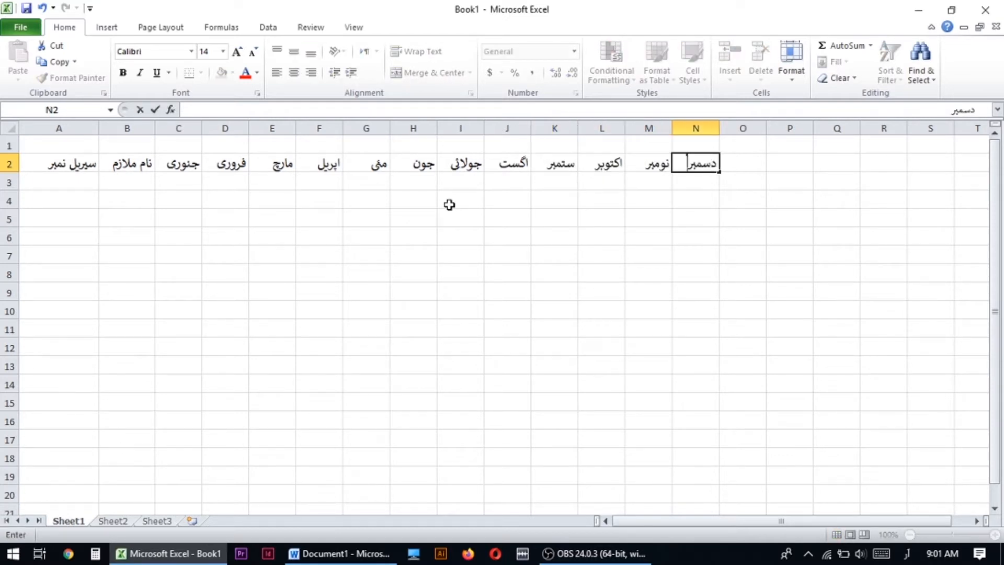
pyautogui.press('Tab')
pyautogui.write('ٹوٹل')
pyautogui.press('Return')
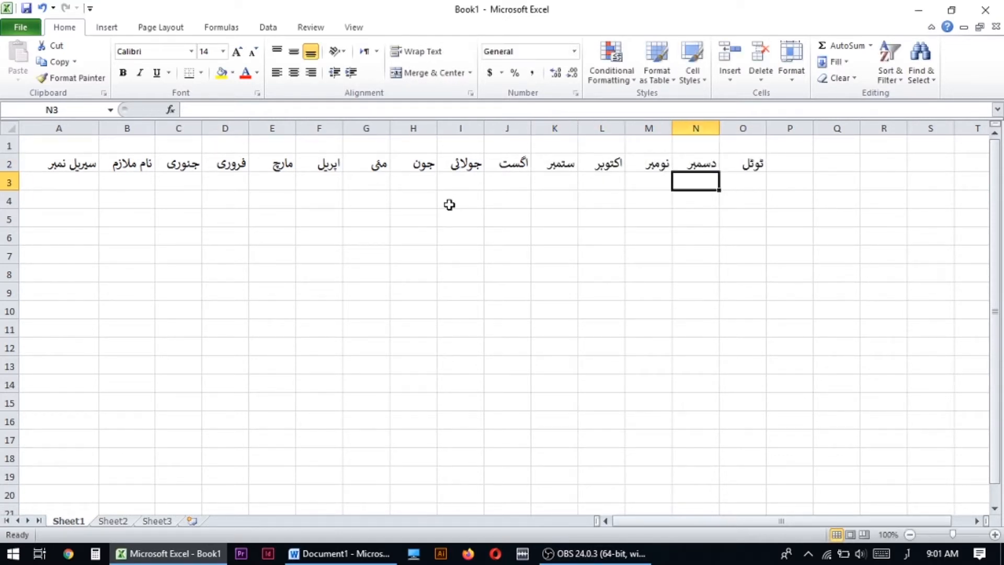
pyautogui.press('Left')
pyautogui.press('Left')
pyautogui.press('Left')
pyautogui.click(158, 202)
pyautogui.click(56, 152)
pyautogui.click(151, 203)
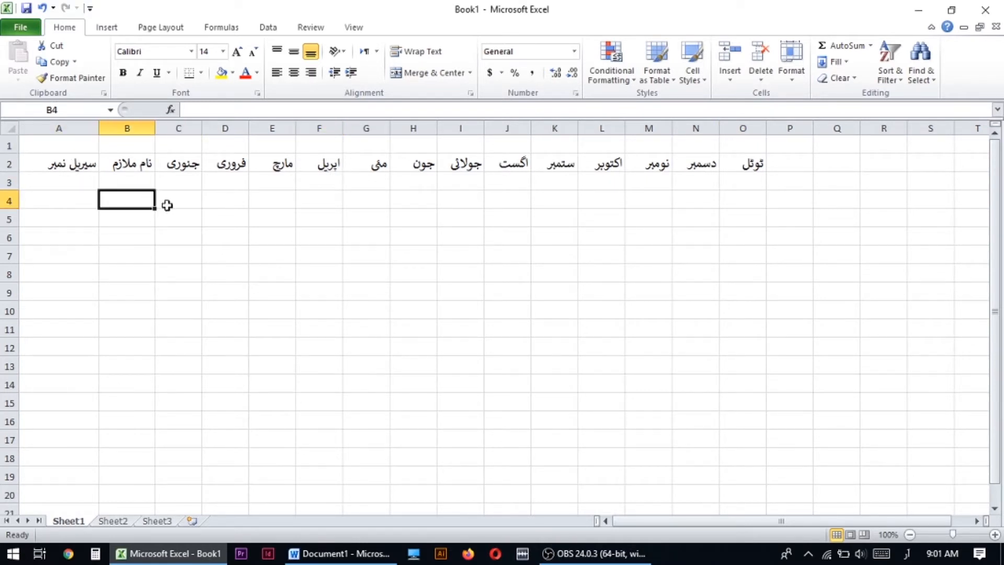
# - Select the whole sheet and set the row height to 25
pyautogui.click(10, 129)
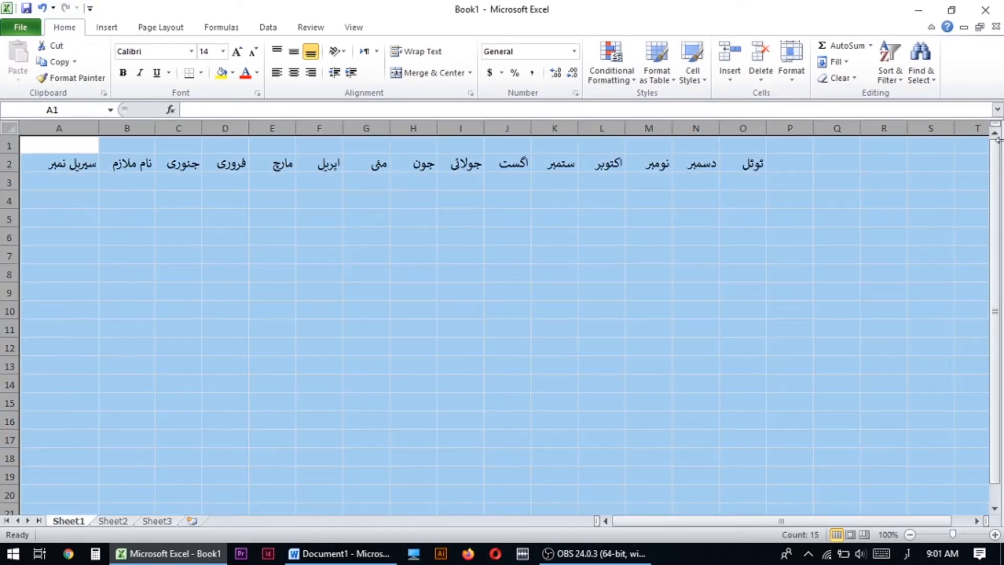
pyautogui.click(791, 79)
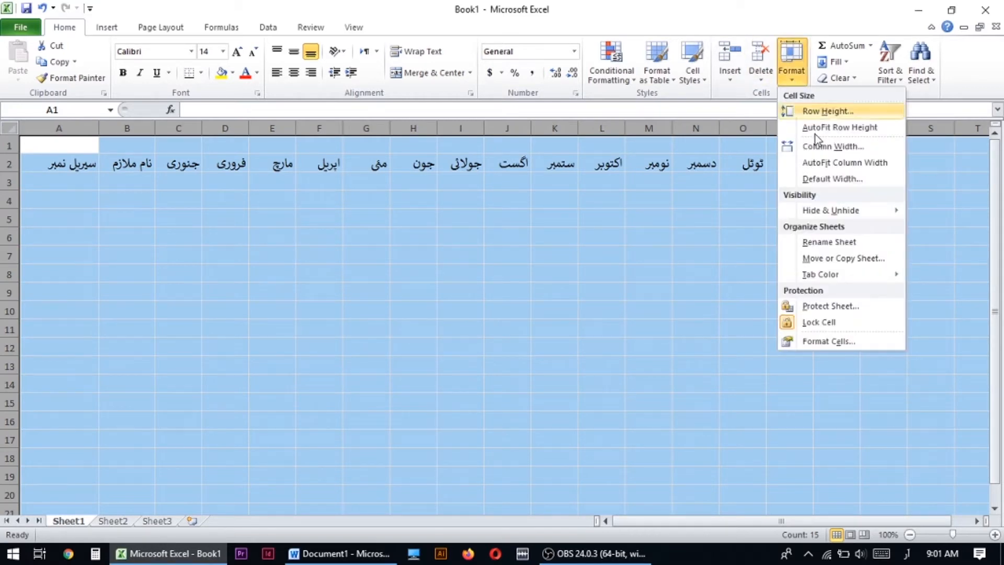
pyautogui.click(832, 112)
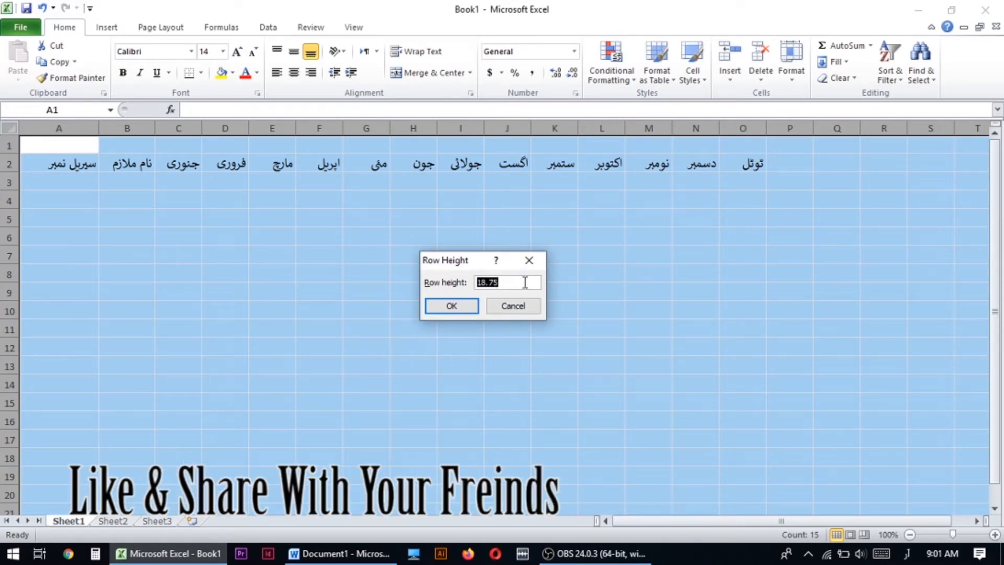
pyautogui.write('25')
pyautogui.press('Return')
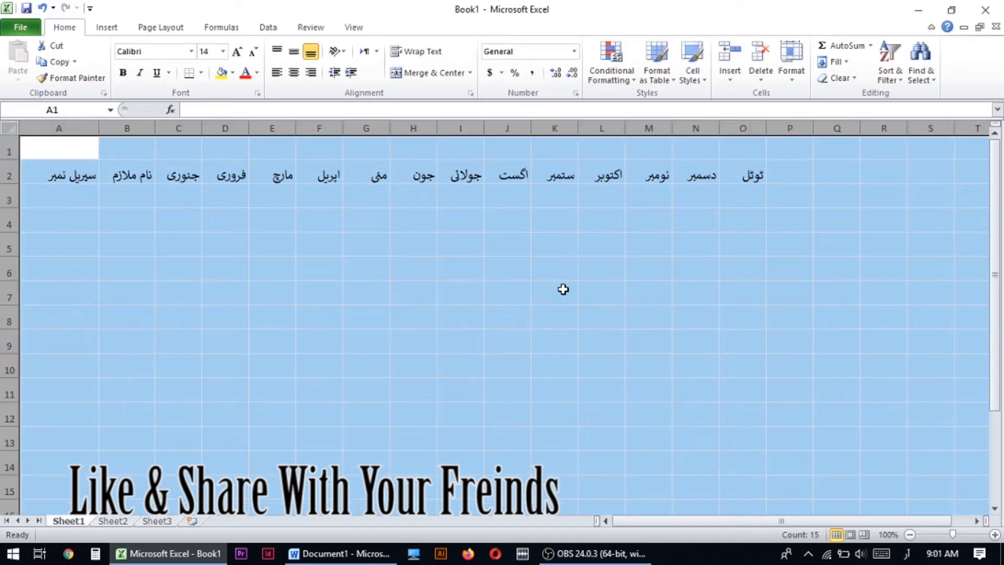
pyautogui.click(792, 78)
pyautogui.click(828, 108)
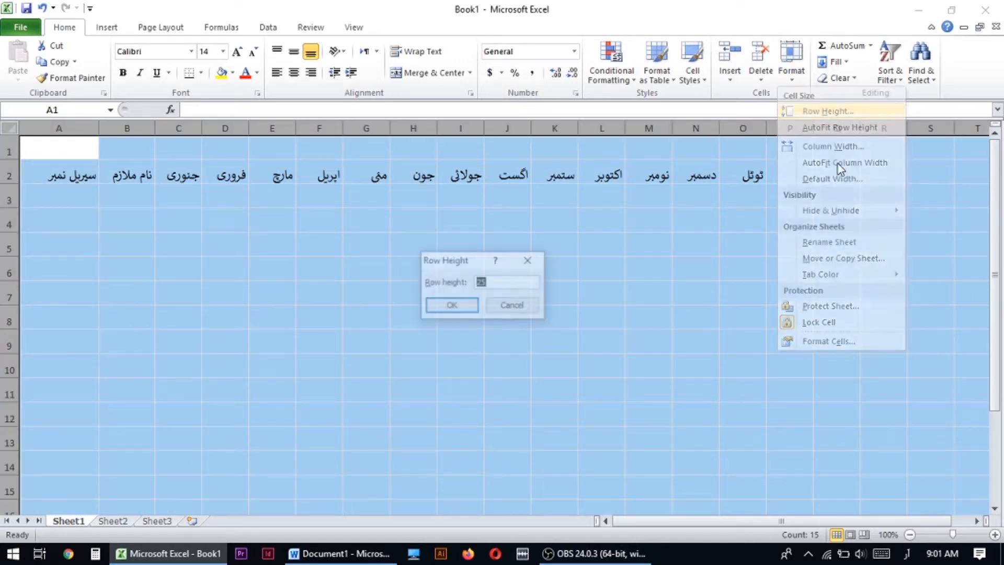
pyautogui.click(534, 307)
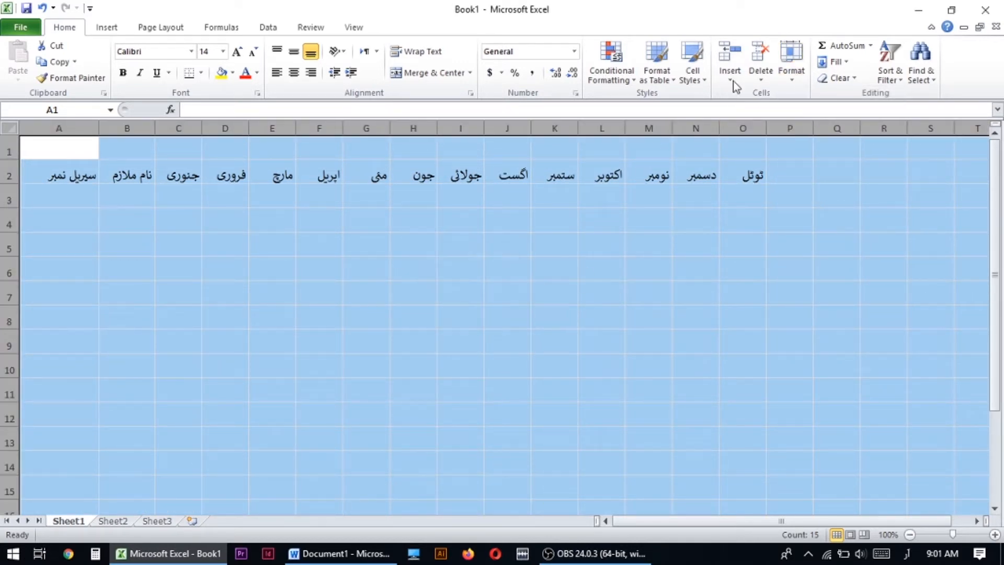
# - Set a wider, uniform column width for all columns of the sheet
pyautogui.click(792, 79)
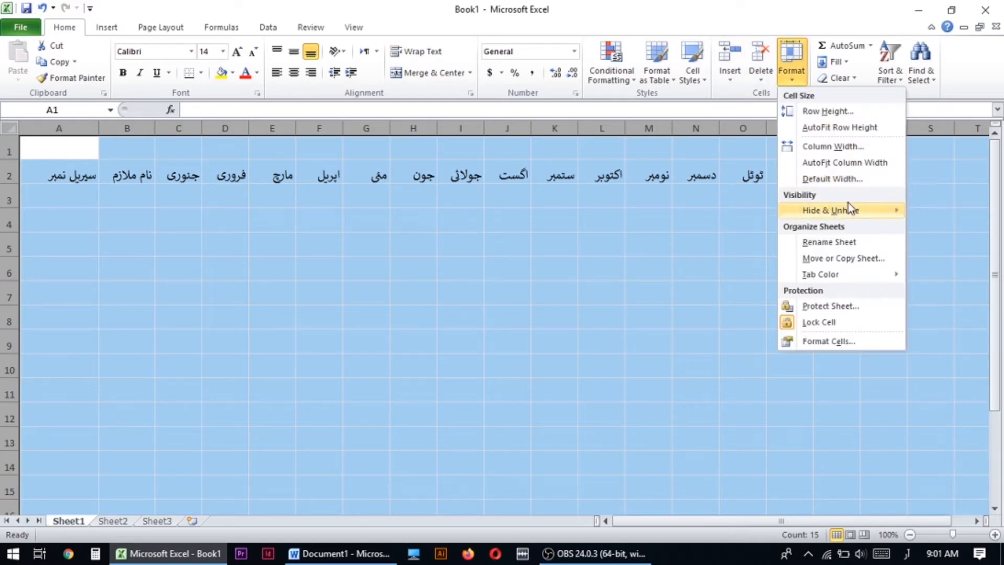
pyautogui.click(837, 150)
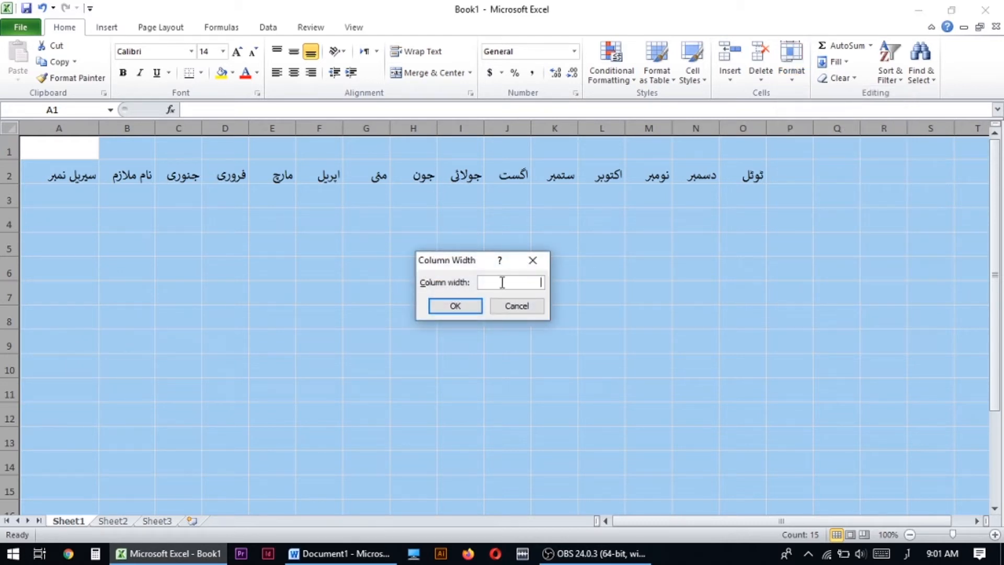
pyautogui.click(452, 307)
pyautogui.click(300, 282)
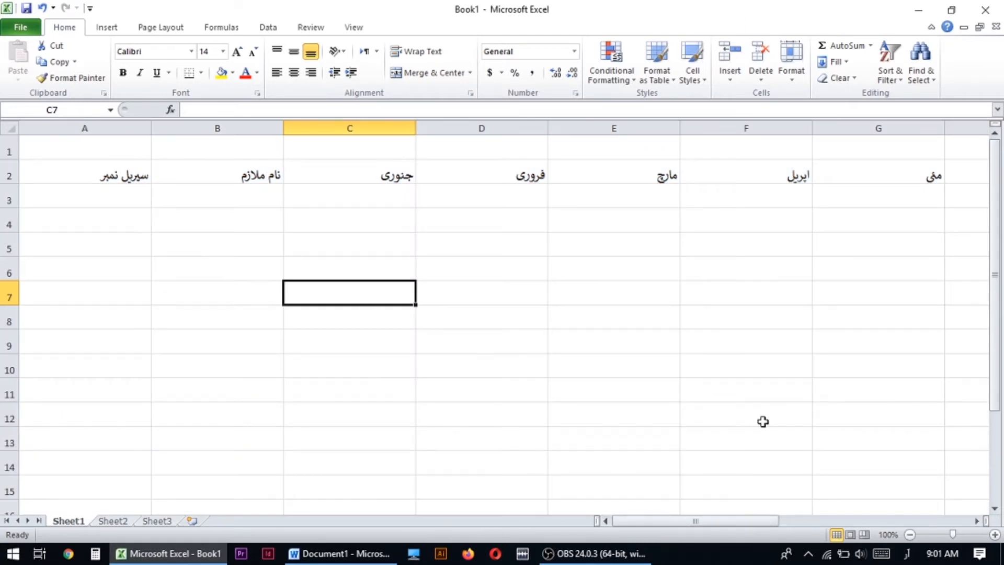
# - Select the whole sheet and set the column width to 15
pyautogui.click(373, 226)
pyautogui.click(9, 128)
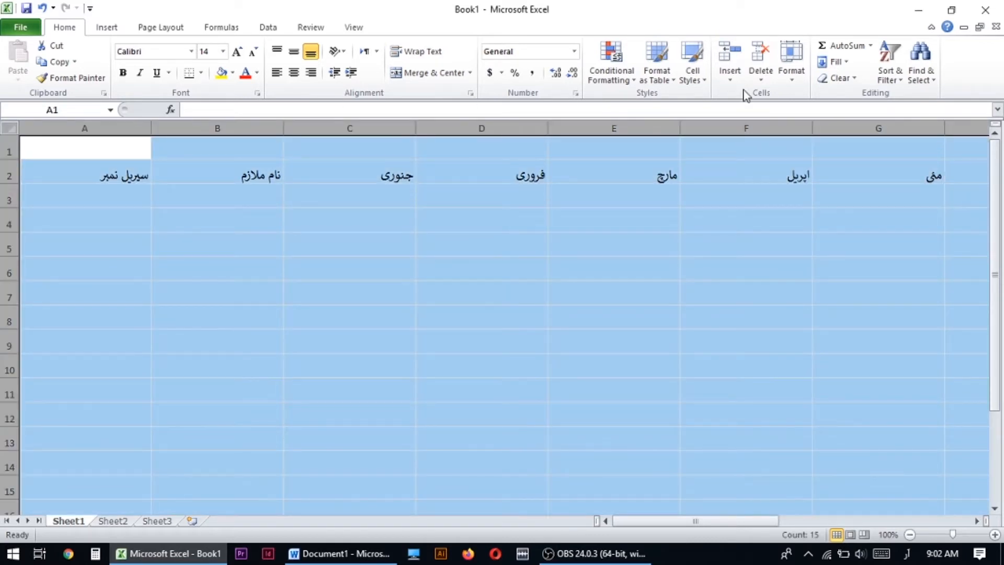
pyautogui.click(792, 84)
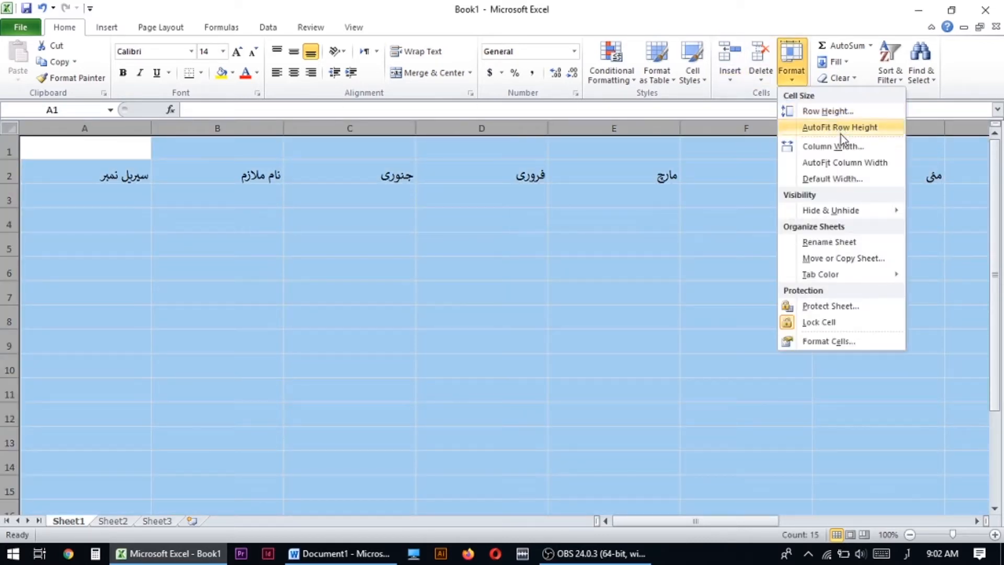
pyautogui.click(818, 147)
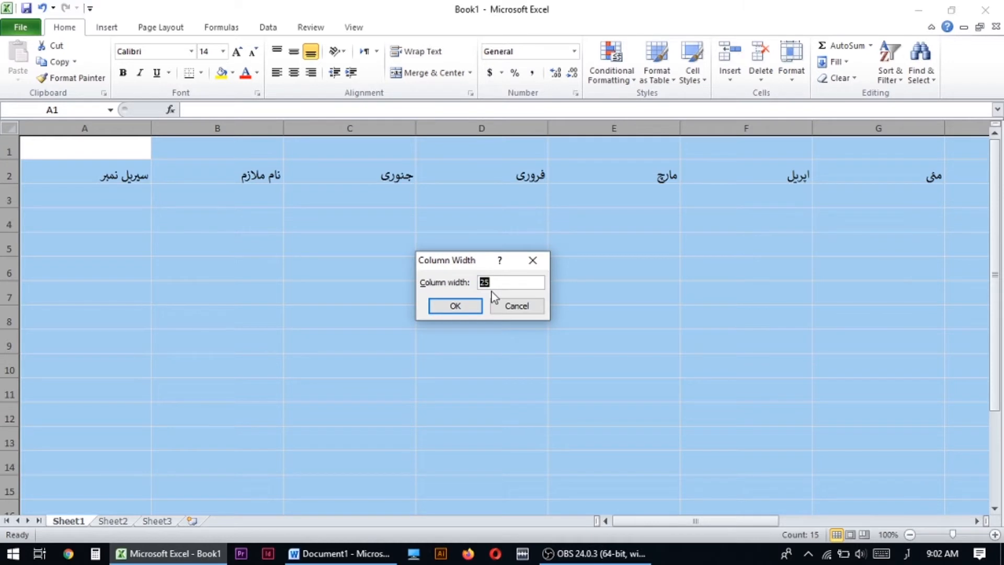
pyautogui.write('15')
pyautogui.press('Return')
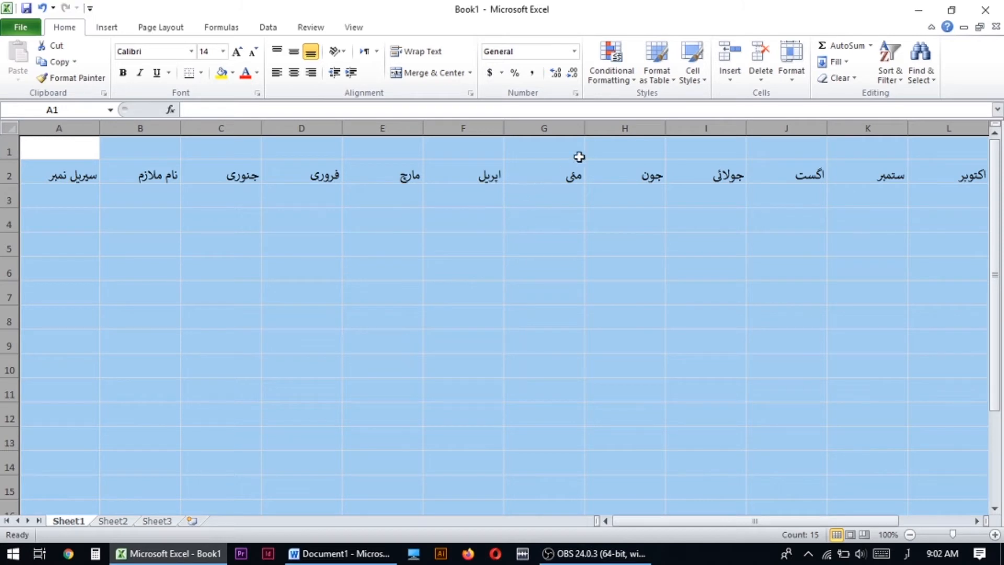
# - Reduce the uniform column width of the whole sheet so that all headings up to "ٹوٹل" fit in view
pyautogui.click(793, 78)
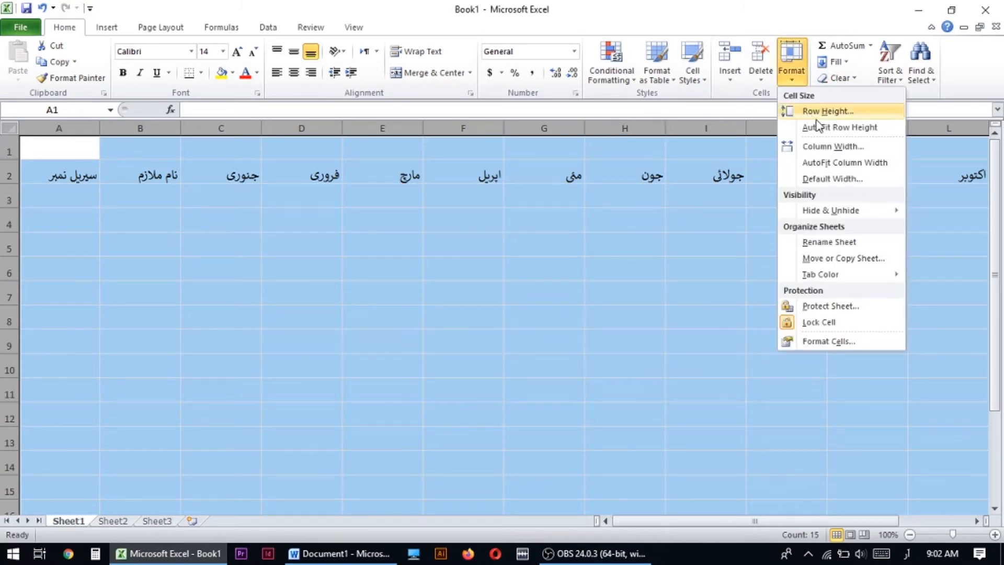
pyautogui.click(825, 147)
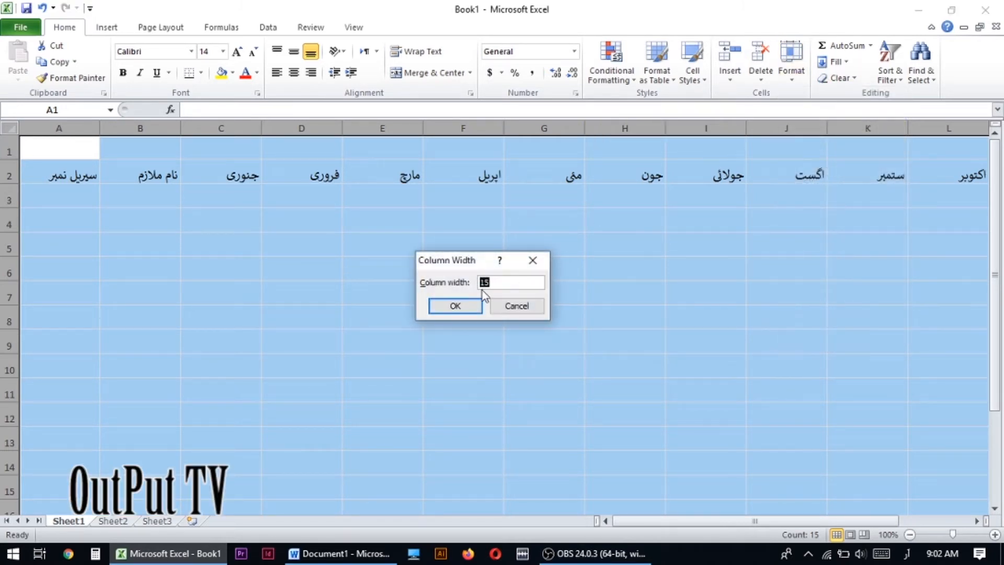
pyautogui.press('Return')
pyautogui.click(576, 346)
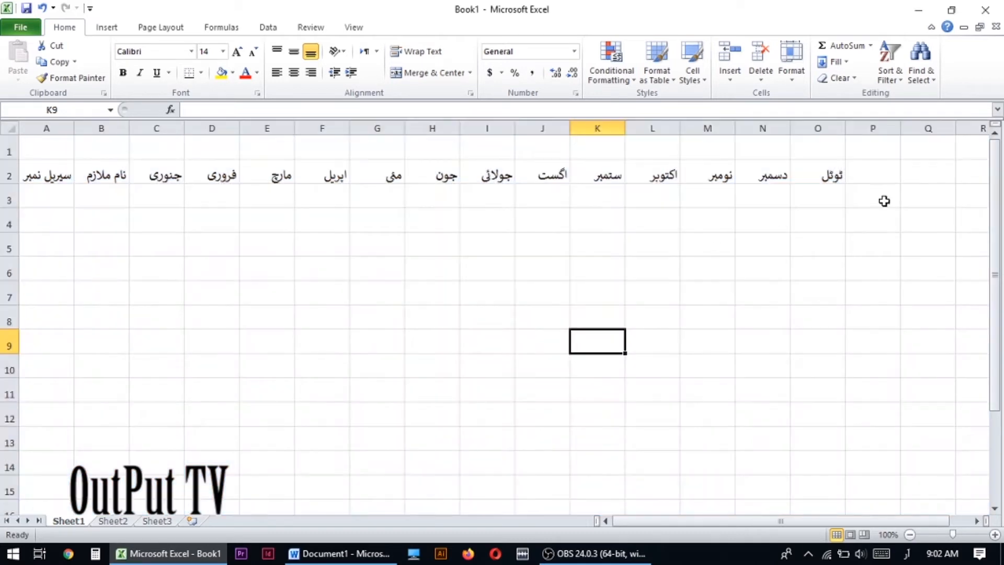
pyautogui.click(46, 177)
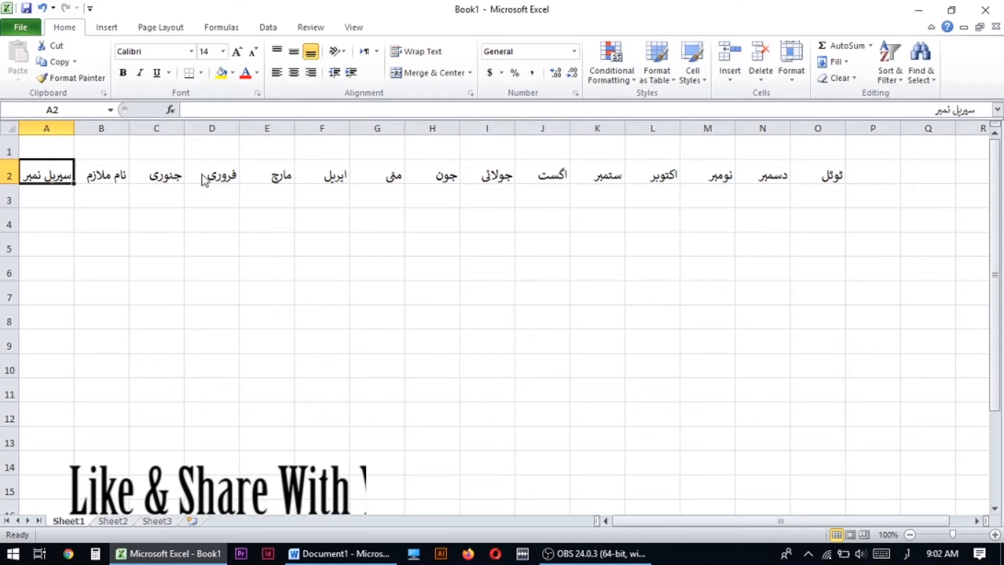
pyautogui.hotkey('ctrl', 's')
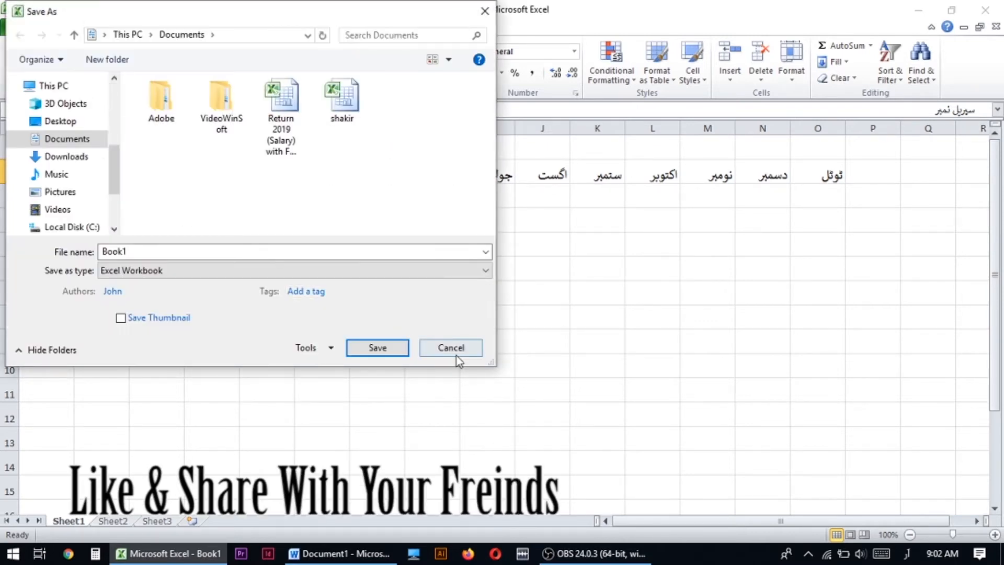
pyautogui.click(455, 350)
# - Set the sheet's paper size to Letter
pyautogui.click(164, 29)
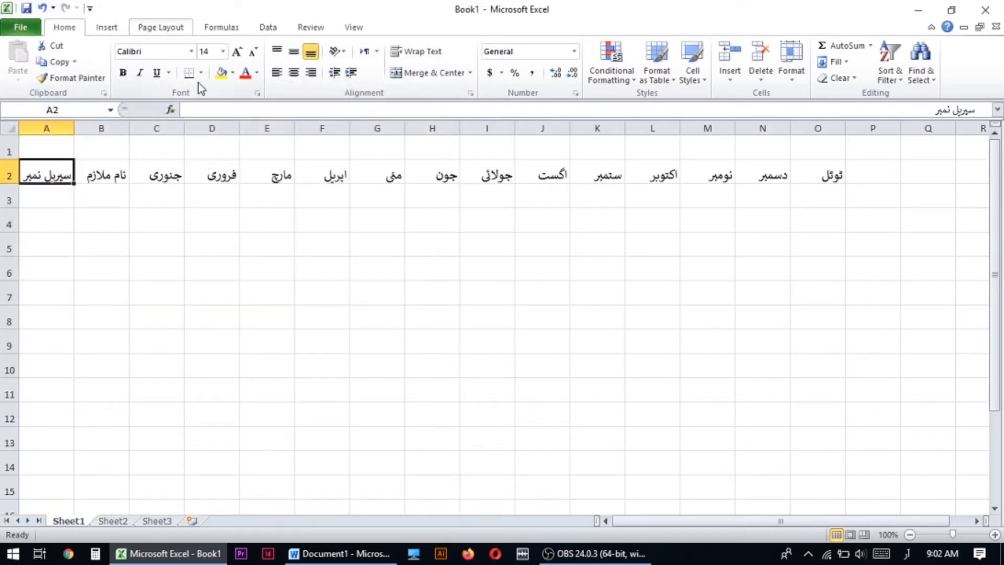
pyautogui.click(190, 72)
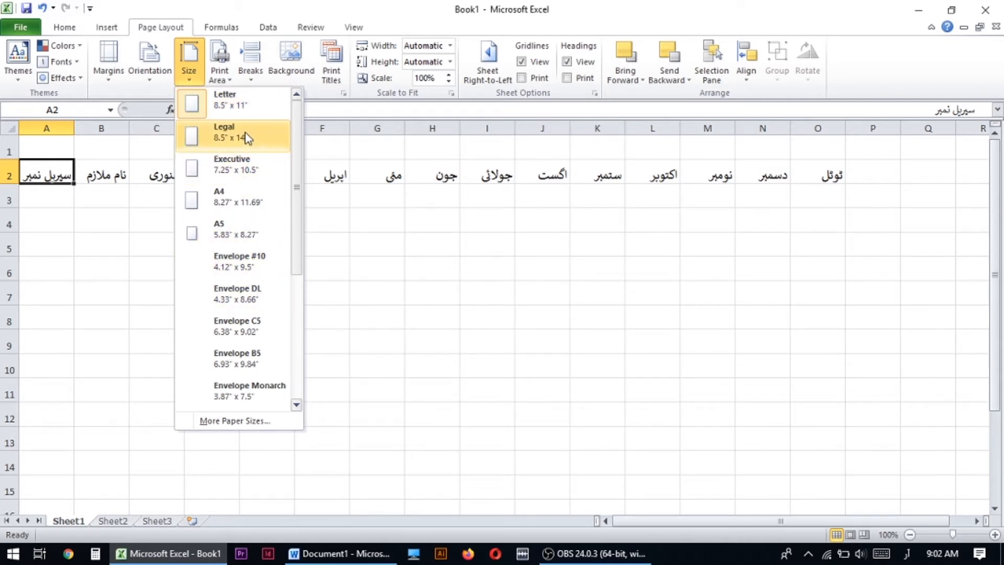
pyautogui.click(225, 108)
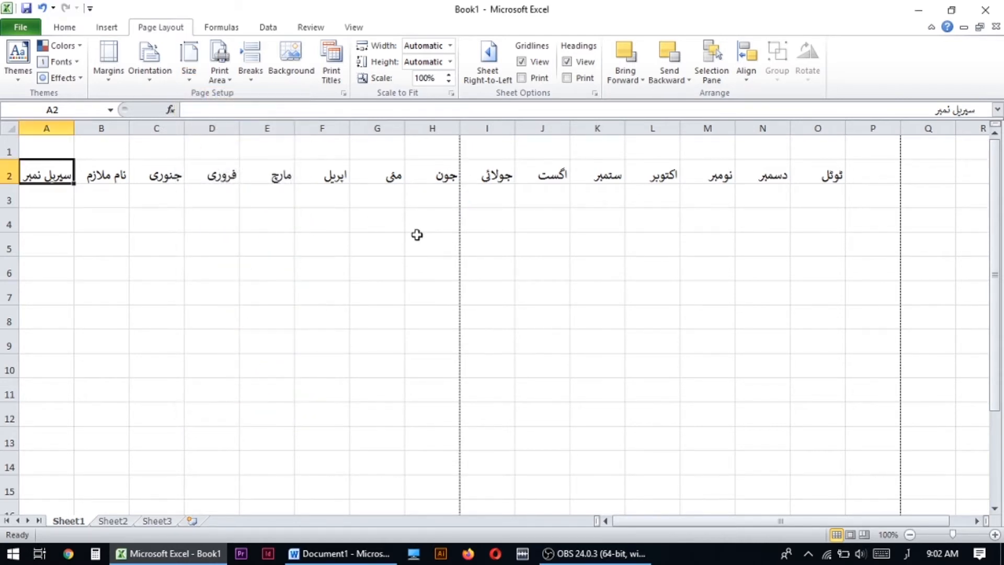
pyautogui.click(516, 237)
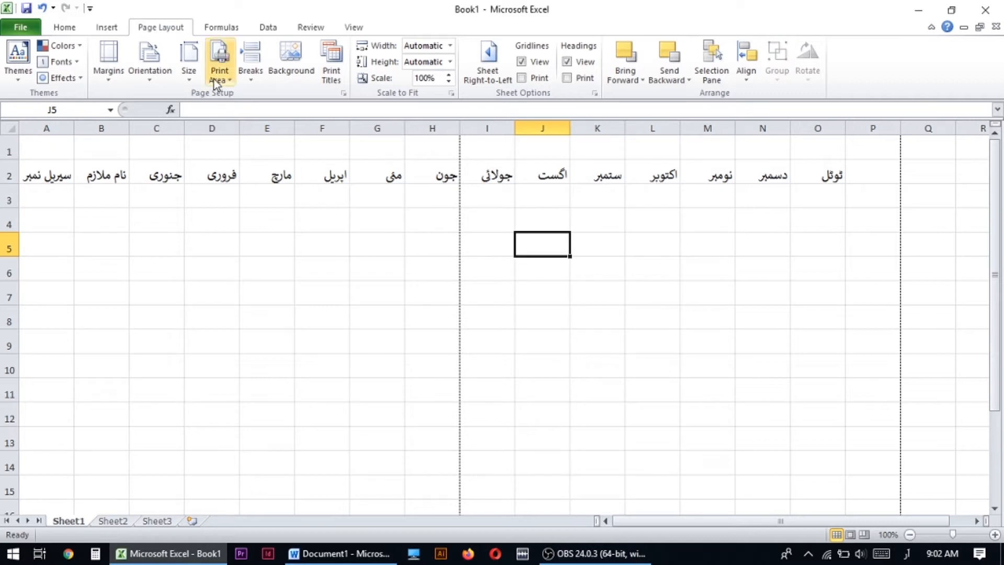
# - Show the page breaks and move the break after column H past column O so all headings share one page
pyautogui.click(356, 27)
pyautogui.click(86, 66)
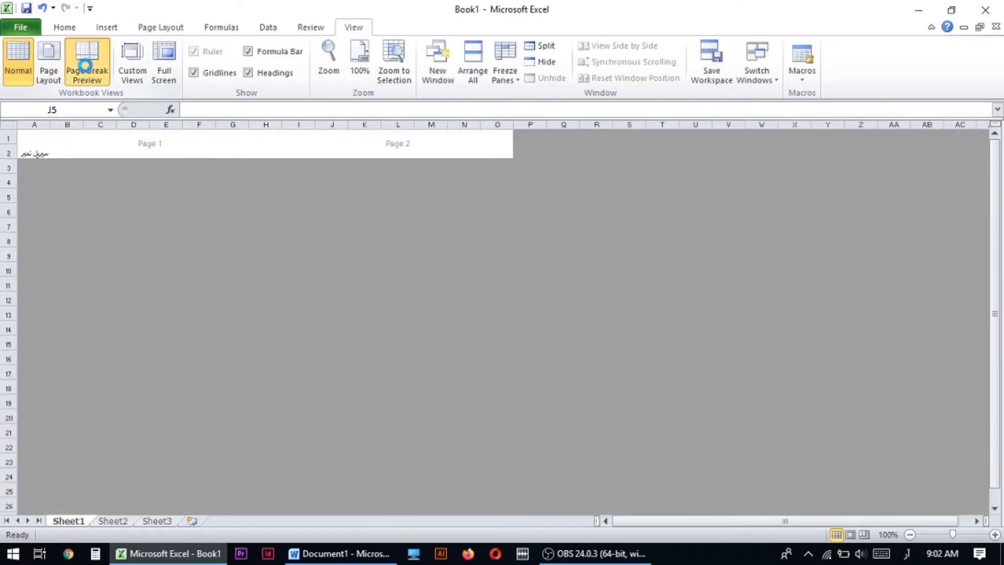
pyautogui.click(469, 317)
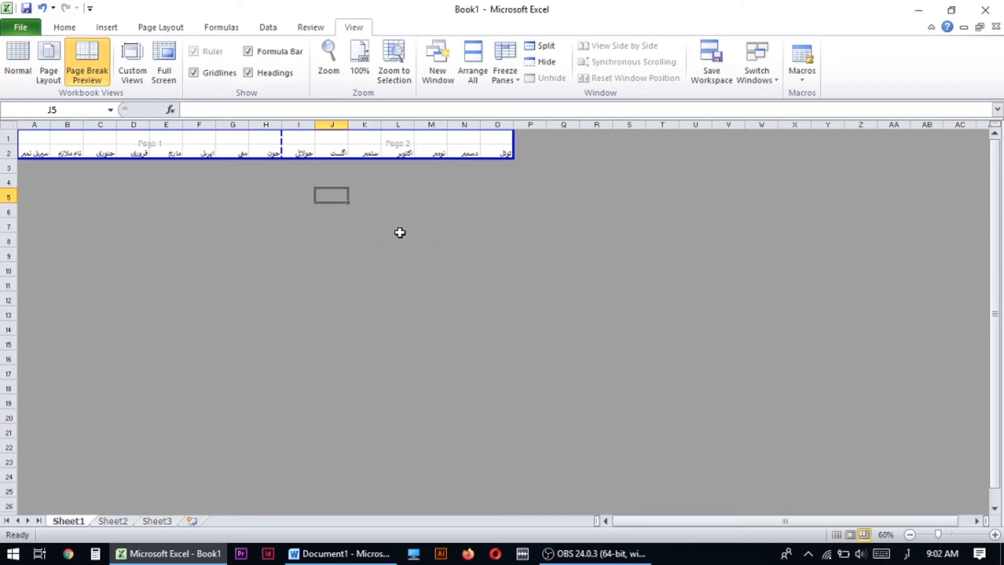
pyautogui.moveTo(282, 145); pyautogui.dragTo(529, 150)
# - Set the page orientation to Landscape
pyautogui.click(161, 27)
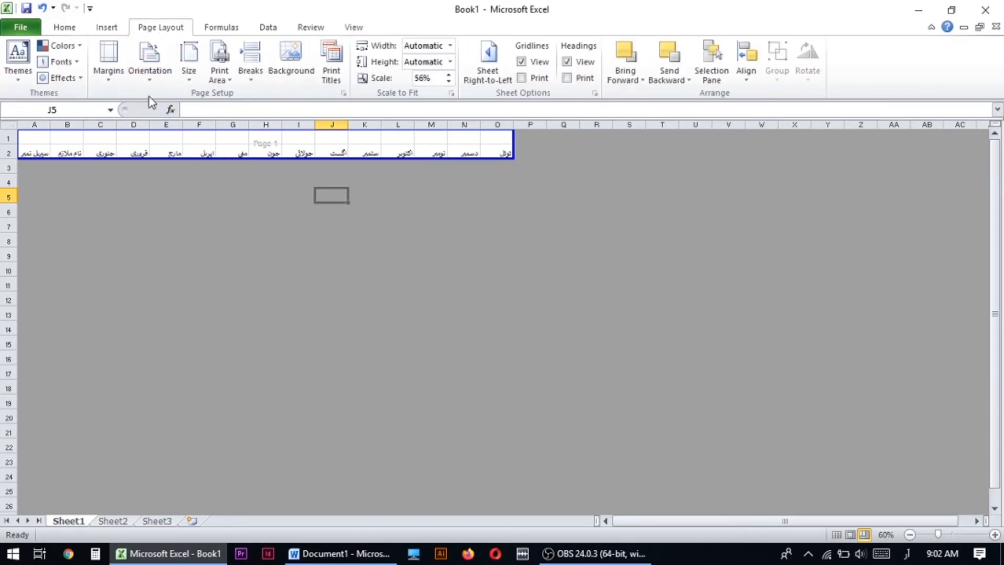
pyautogui.click(150, 81)
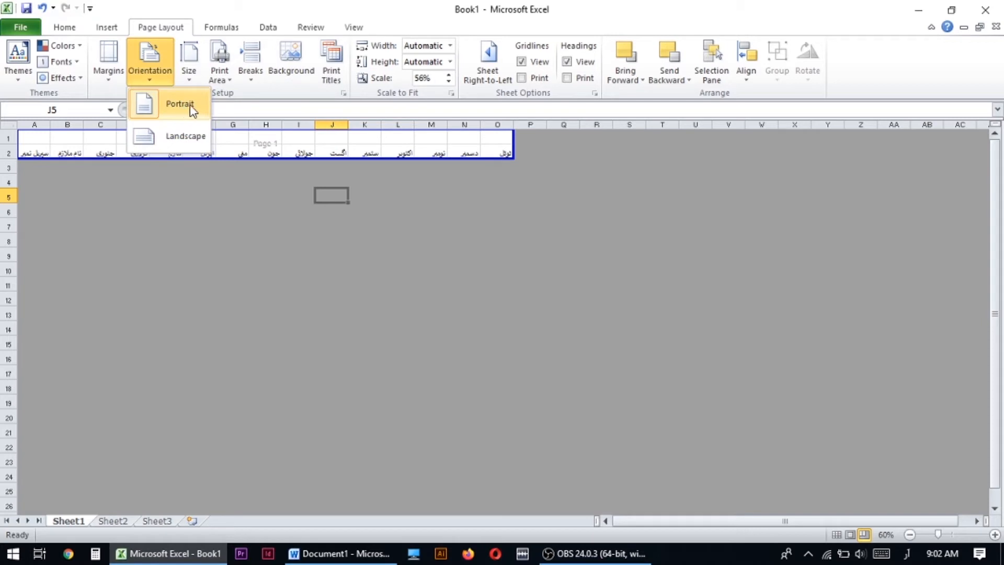
pyautogui.click(173, 139)
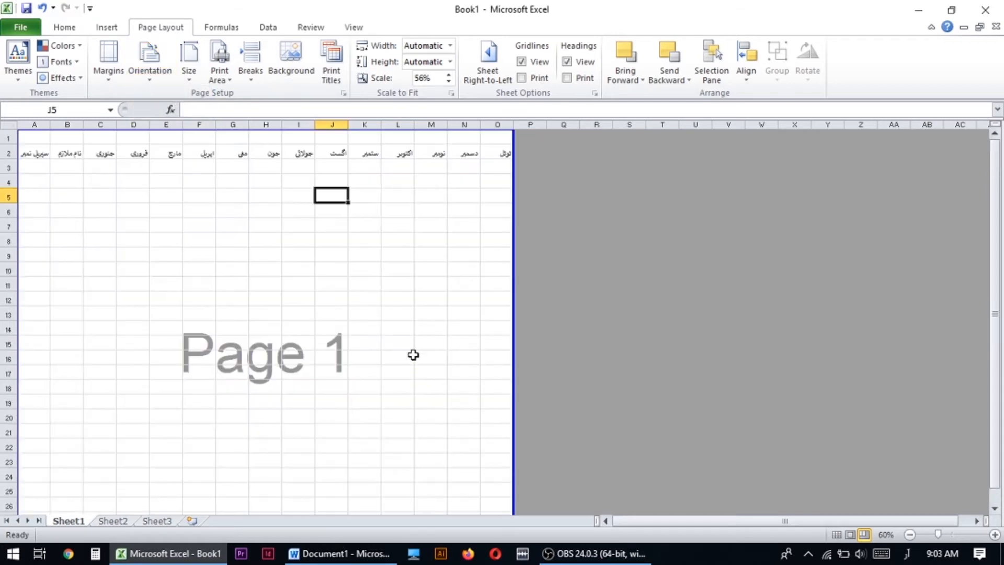
pyautogui.click(364, 300)
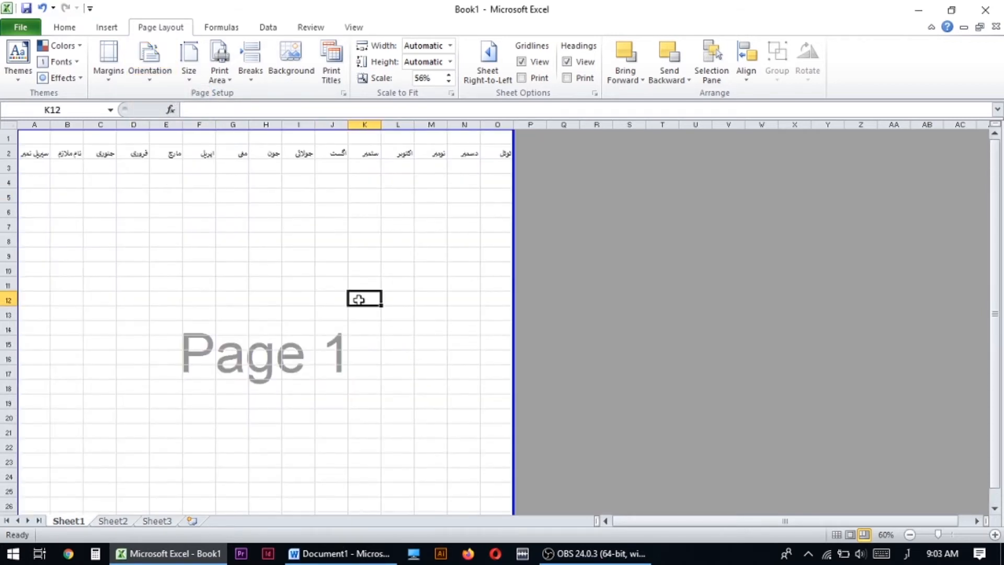
# - Widen the employee name column B
pyautogui.moveTo(938, 534); pyautogui.dragTo(944, 537)
pyautogui.click(114, 178)
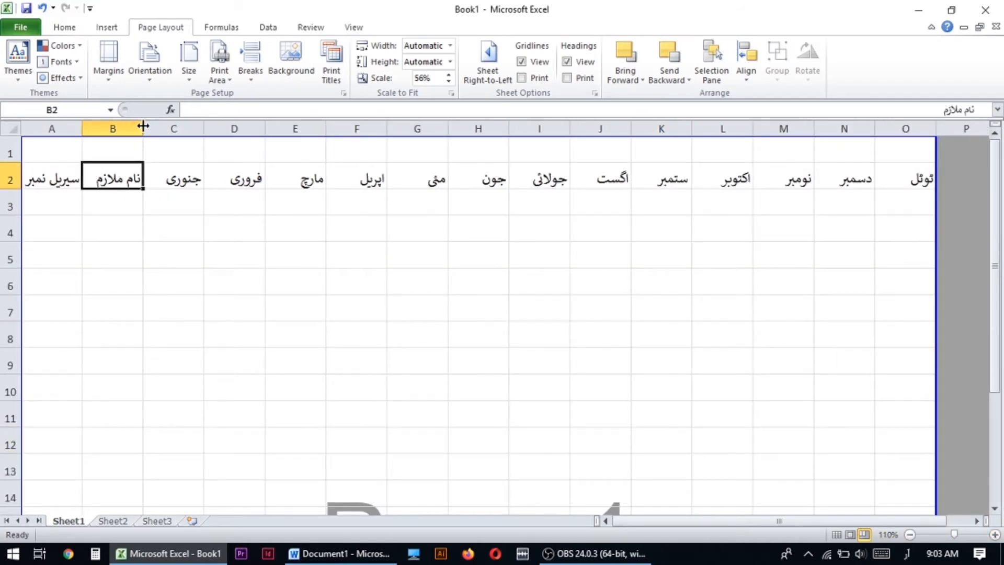
pyautogui.moveTo(143, 126); pyautogui.dragTo(186, 126)
pyautogui.click(162, 202)
pyautogui.click(238, 184)
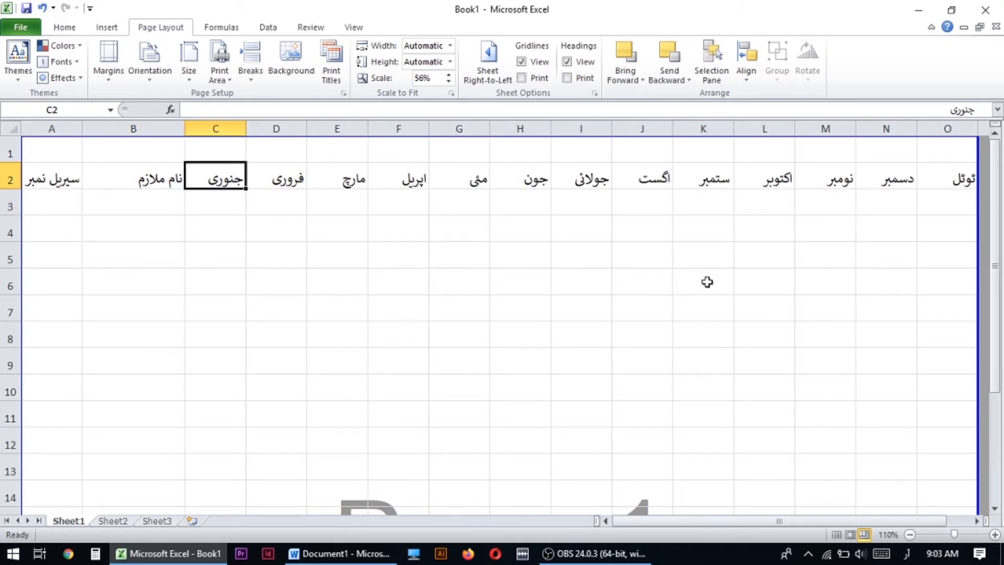
# - Enter serial number 1 in A3 and the first employee's name in B3
pyautogui.scroll(-12, 261, 344)
pyautogui.scroll(12, 262, 349)
pyautogui.click(116, 215)
pyautogui.click(34, 200)
pyautogui.click(122, 215)
pyautogui.click(34, 212)
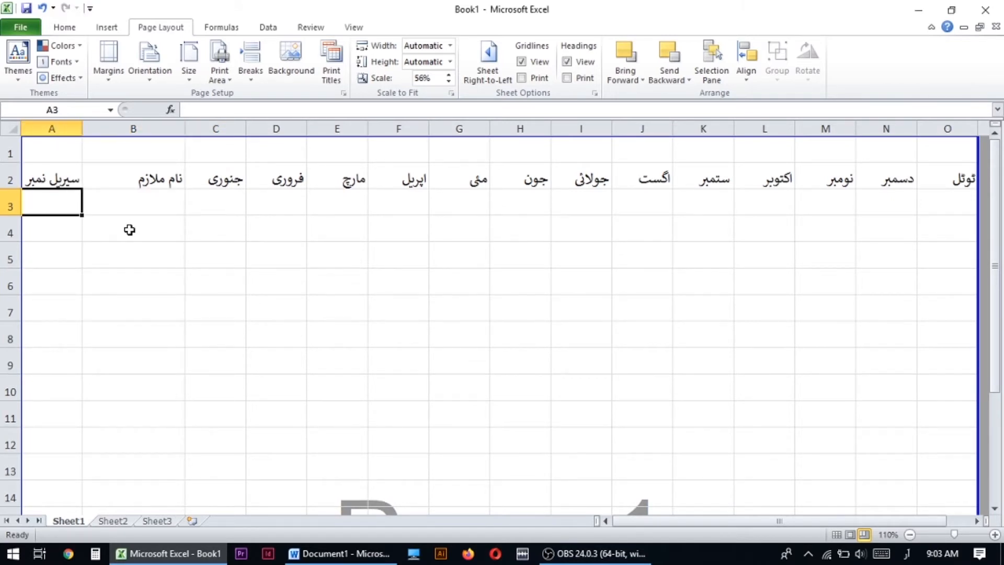
pyautogui.write('1')
pyautogui.press('Tab')
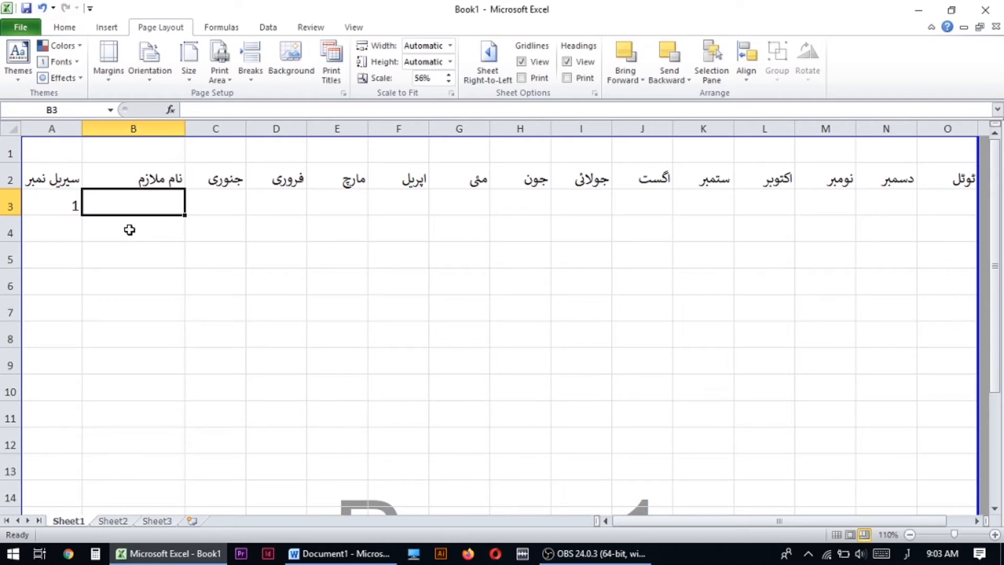
pyautogui.write('عزیز')
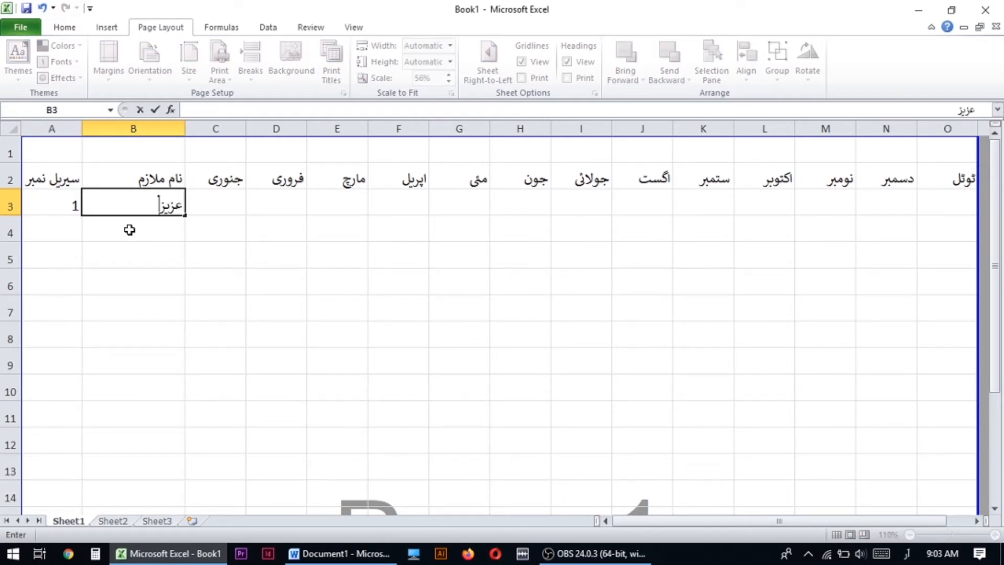
pyautogui.press('Tab')
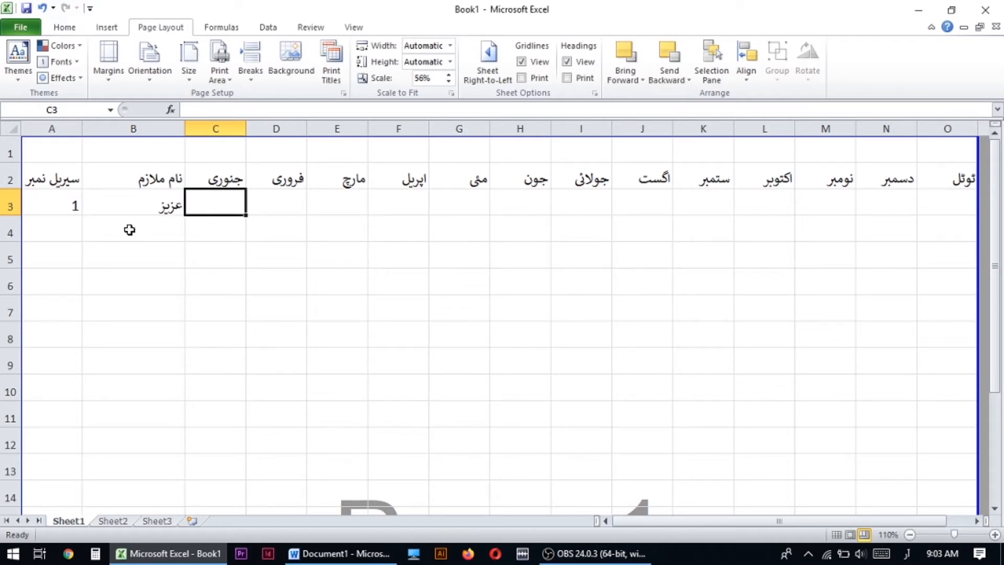
# - Enter the first employee's monthly amounts: 15000 for January in C3 and 16000 for February to June in D3 to H3
pyautogui.write('15000')
pyautogui.press('Tab')
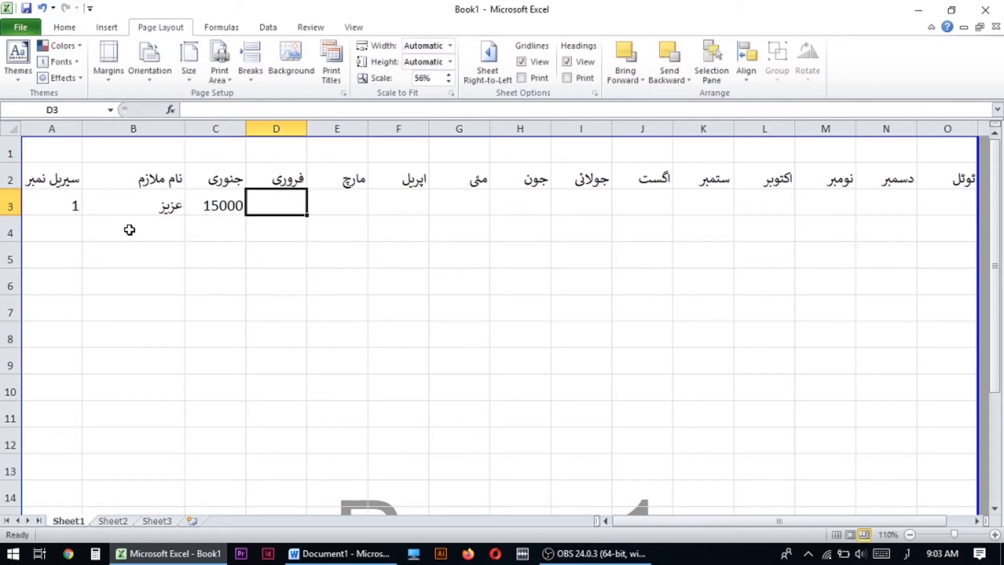
pyautogui.write('16000')
pyautogui.press('Tab')
pyautogui.write('16000')
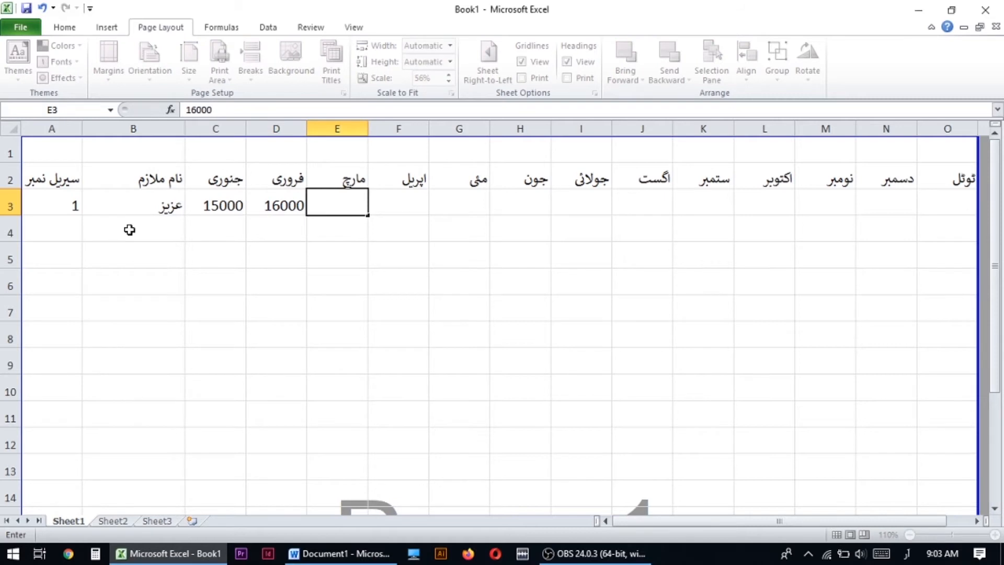
pyautogui.press('Tab')
pyautogui.write('16000')
pyautogui.press('Tab')
pyautogui.write('16000')
pyautogui.press('Tab')
pyautogui.write('16000')
pyautogui.press('Tab')
# - Enter 17000 for July to December in cells I3 to N3
pyautogui.write('17000')
pyautogui.press('Tab')
pyautogui.write('17000')
pyautogui.press('Tab')
pyautogui.write('17000')
pyautogui.press('Tab')
pyautogui.write('17000')
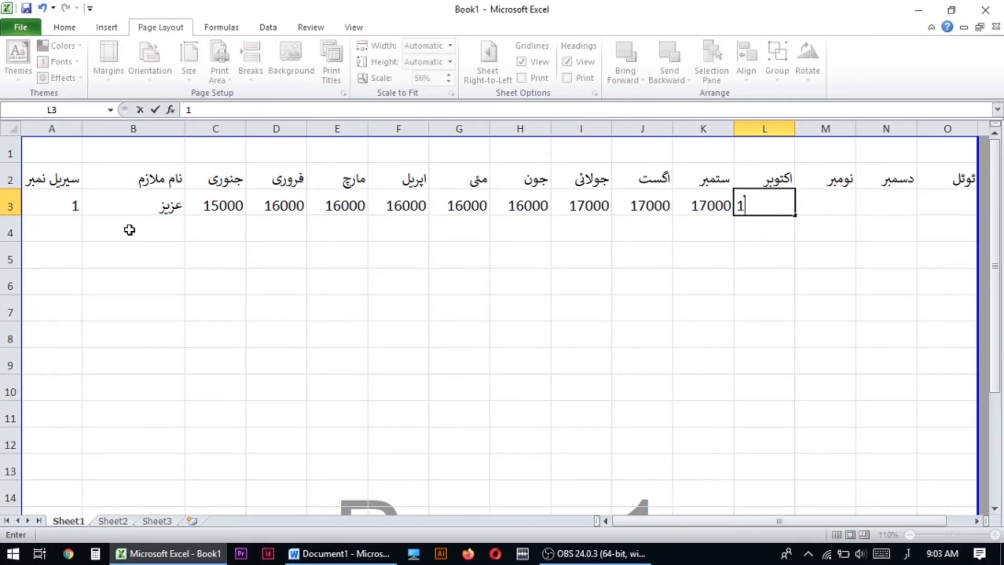
pyautogui.press('Tab')
pyautogui.write('17000')
pyautogui.press('Tab')
pyautogui.write('17000')
pyautogui.press('Tab')
pyautogui.write('ۂ')
pyautogui.press('BackSpace')
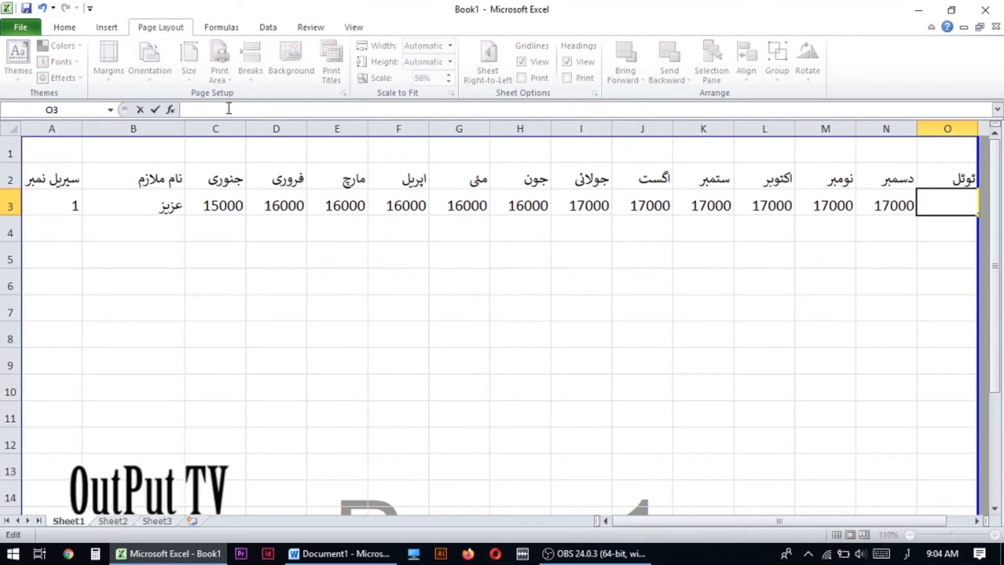
pyautogui.click(804, 226)
# - Enter serial number 2 in A4 and the second employee's name in B4
pyautogui.click(150, 231)
pyautogui.click(62, 234)
pyautogui.write('2')
pyautogui.press('Tab')
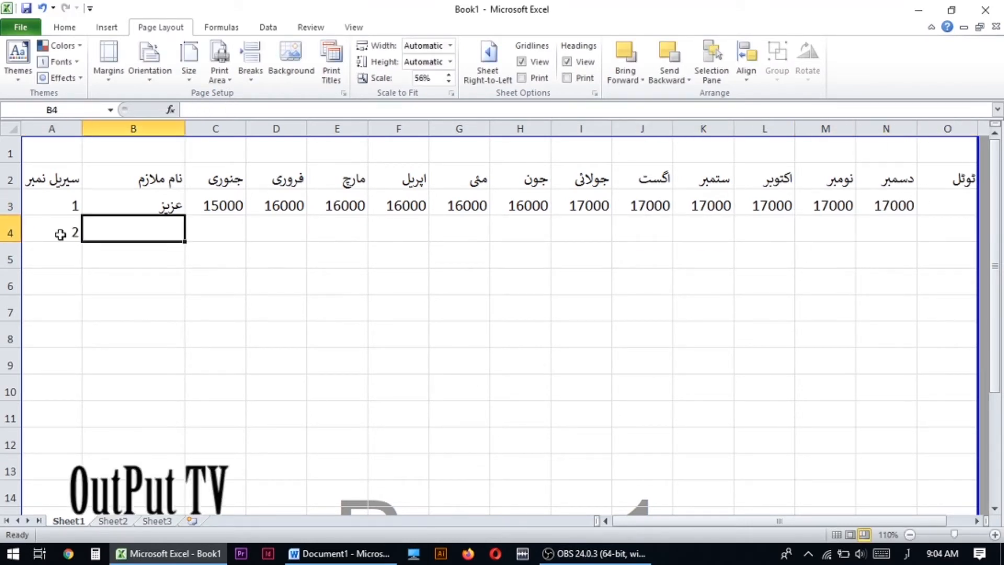
pyautogui.write('رحمان')
pyautogui.press('Tab')
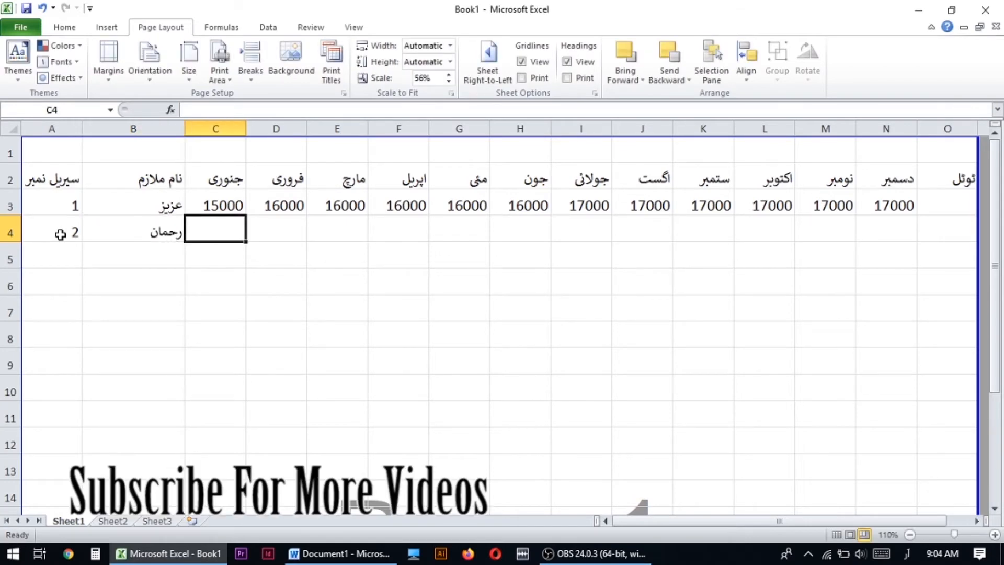
# - Copy the monthly amounts in C3 to N3 into row 4 for the second employee
pyautogui.click(229, 206)
pyautogui.moveTo(229, 206); pyautogui.dragTo(878, 206)
pyautogui.hotkey('ctrl', 'c')
pyautogui.click(231, 231)
pyautogui.hotkey('ctrl', 'v')
pyautogui.click(504, 253)
pyautogui.click(280, 236)
pyautogui.hotkey('ctrl', 's')
# - Enter serial number 3 in A5 and the third employee's name in B5
pyautogui.click(52, 256)
pyautogui.write('3')
pyautogui.press('Tab')
pyautogui.write('منور')
pyautogui.press('Tab')
# - Enter 18000 for the third employee's first months and fill it across row 5 to December in N5
pyautogui.write('18000')
pyautogui.press('Tab')
pyautogui.write('18000')
pyautogui.press('Tab')
pyautogui.write('18000')
pyautogui.click(262, 259)
pyautogui.click(335, 259)
pyautogui.moveTo(367, 268); pyautogui.dragTo(912, 265)
pyautogui.press('Left')
pyautogui.press('Left')
# - Save the workbook in Documents as "لسٹ ملازمین"
pyautogui.hotkey('ctrl', 's')
pyautogui.write('لیست')
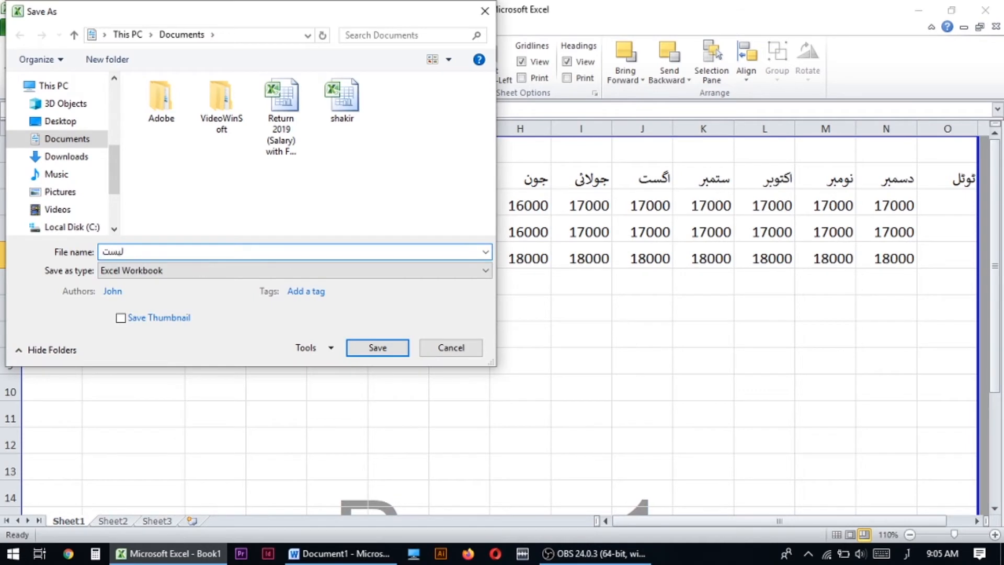
pyautogui.write(' ملازمین')
pyautogui.click(366, 347)
# - Copy the names and monthly amounts in B3 to N5 into the blocks starting at B6 and B9
pyautogui.moveTo(173, 206); pyautogui.dragTo(859, 265)
pyautogui.hotkey('ctrl', 'c')
pyautogui.click(162, 283)
pyautogui.hotkey('ctrl', 'v')
pyautogui.click(139, 360)
pyautogui.hotkey('ctrl', 'v')
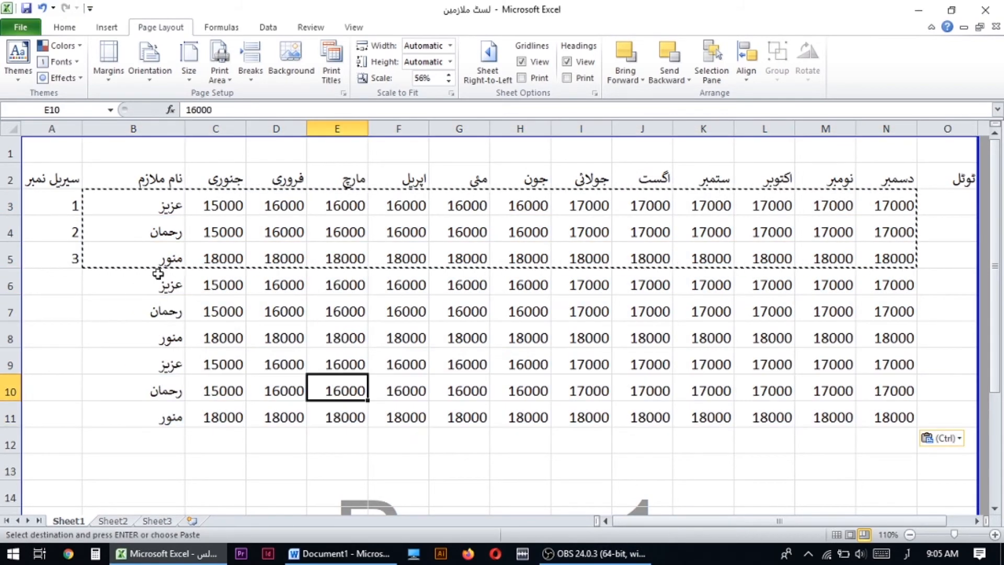
# - Extend the serial numbers from A4 and A5 down to A11, continuing the series to 9
pyautogui.click(149, 281)
pyautogui.click(68, 287)
pyautogui.click(59, 233)
pyautogui.click(55, 258)
pyautogui.moveTo(57, 234); pyautogui.dragTo(64, 256)
pyautogui.click(127, 302)
pyautogui.press('Escape')
pyautogui.moveTo(82, 268); pyautogui.dragTo(84, 417)
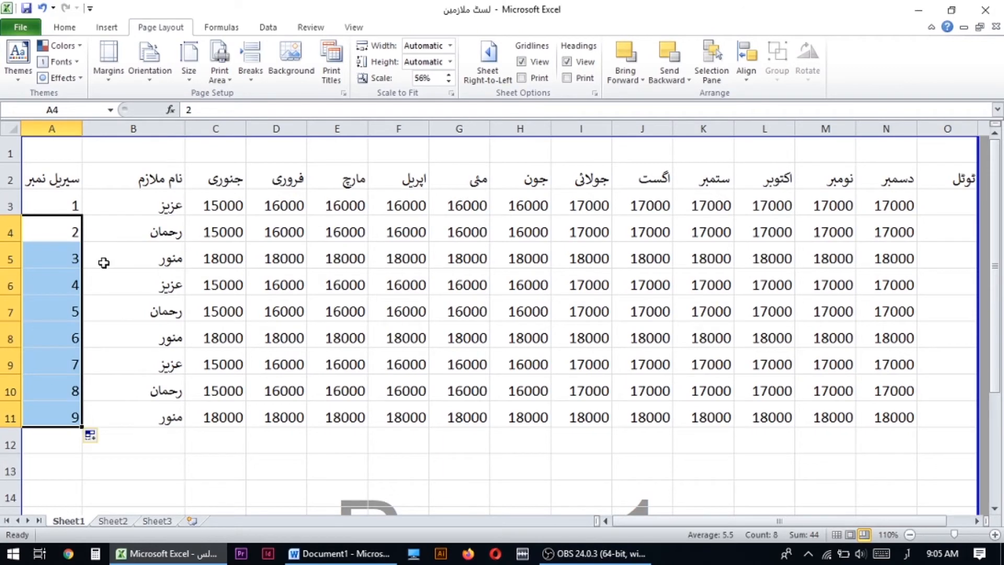
# - With the input language set to English (United States), total the first employee's monthly amounts in O3 with =SUM(C3:N3)
pyautogui.click(221, 284)
pyautogui.hscroll(3, 749, 272)
pyautogui.click(728, 217)
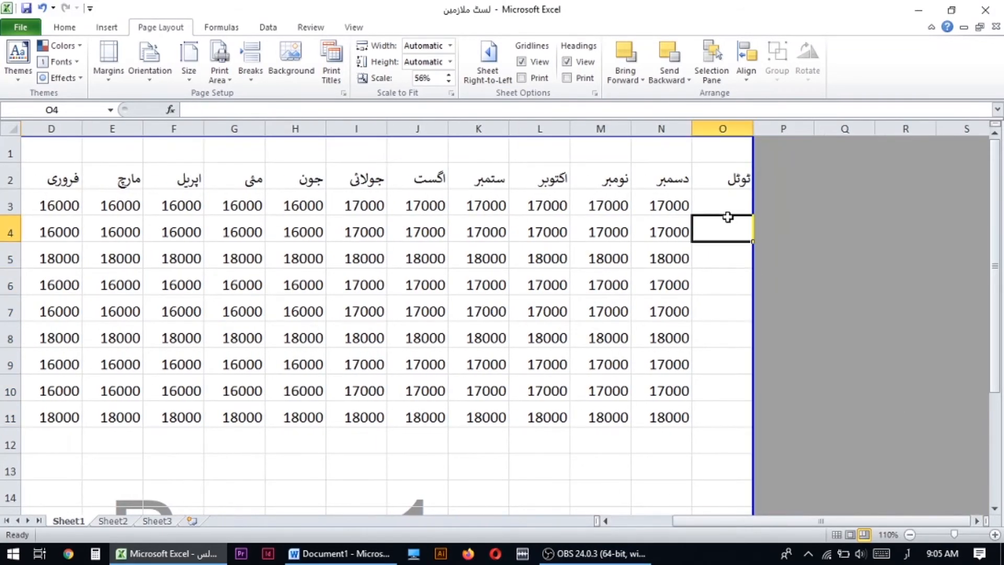
pyautogui.click(721, 197)
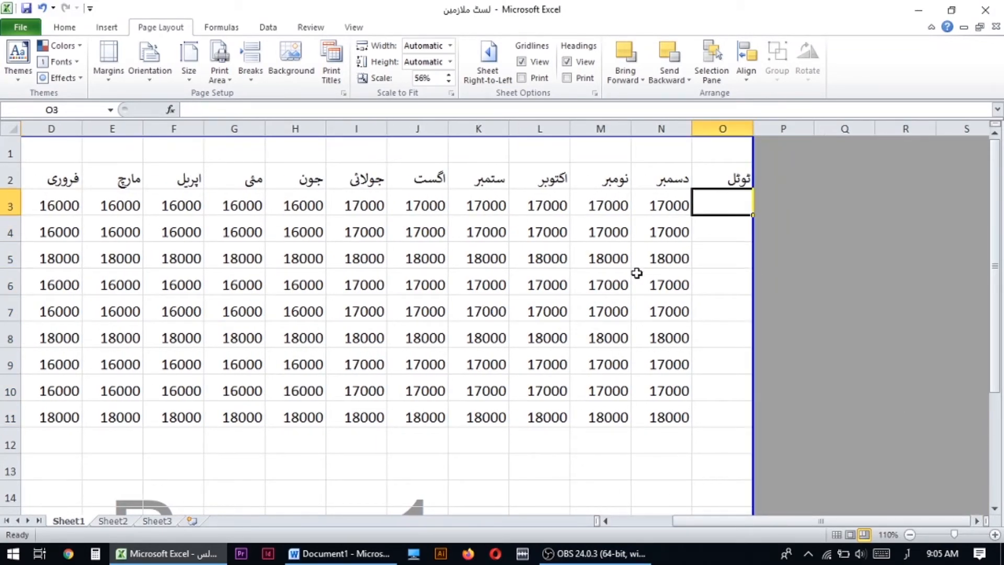
pyautogui.click(908, 553)
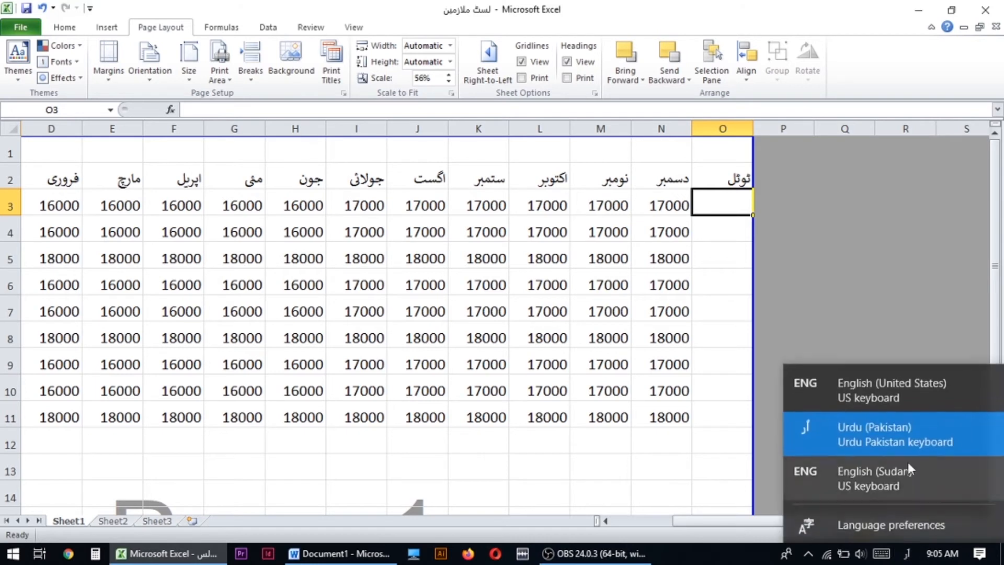
pyautogui.click(862, 388)
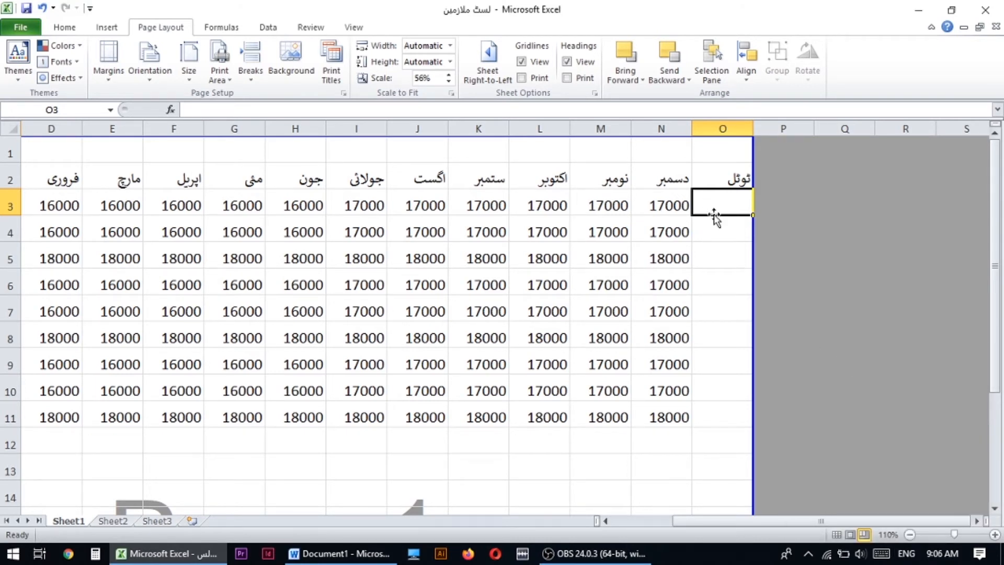
pyautogui.write('=')
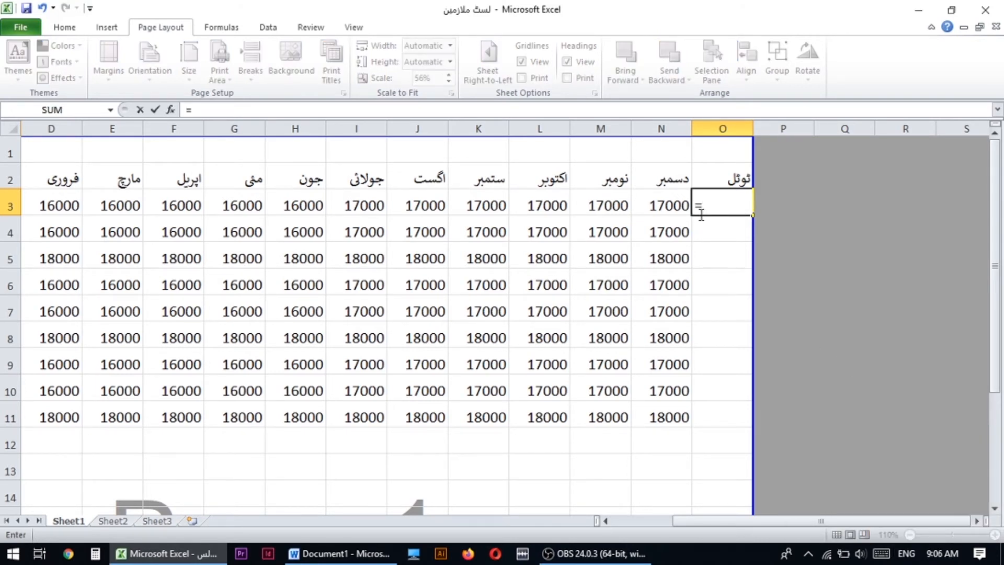
pyautogui.write('sum')
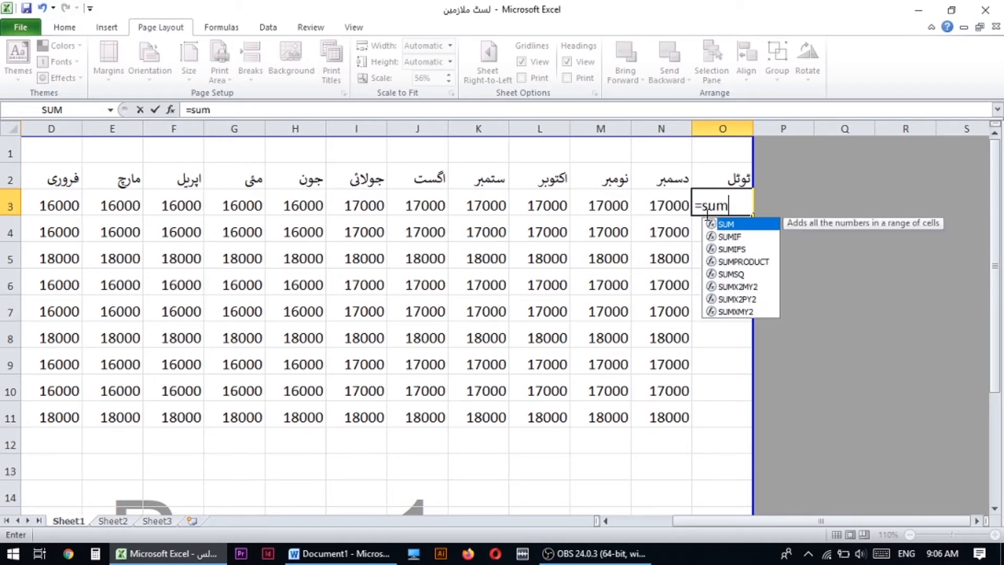
pyautogui.write('(')
pyautogui.press('Left')
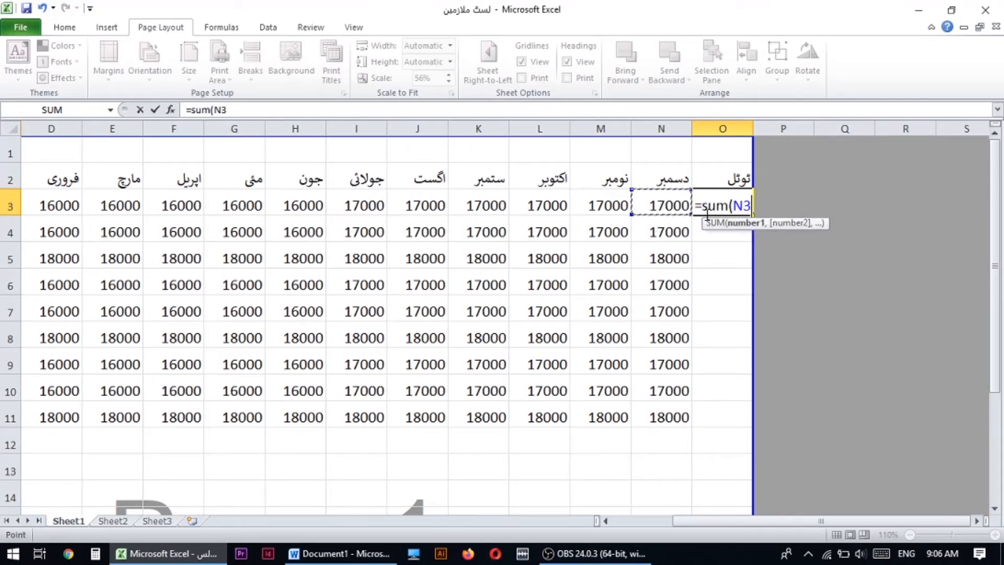
pyautogui.hotkey('shift', 'Left')
pyautogui.hotkey('shift', 'Left')
pyautogui.hotkey('shift', 'Left')
pyautogui.hotkey('shift', 'Left')
pyautogui.hotkey('shift', 'Left')
pyautogui.hotkey('shift', 'Left')
pyautogui.hotkey('shift', 'Left')
pyautogui.hotkey('shift', 'Left')
pyautogui.hotkey('shift', 'Left')
pyautogui.hotkey('shift', 'Left')
pyautogui.hotkey('shift', 'Left')
pyautogui.hotkey('shift', 'Left')
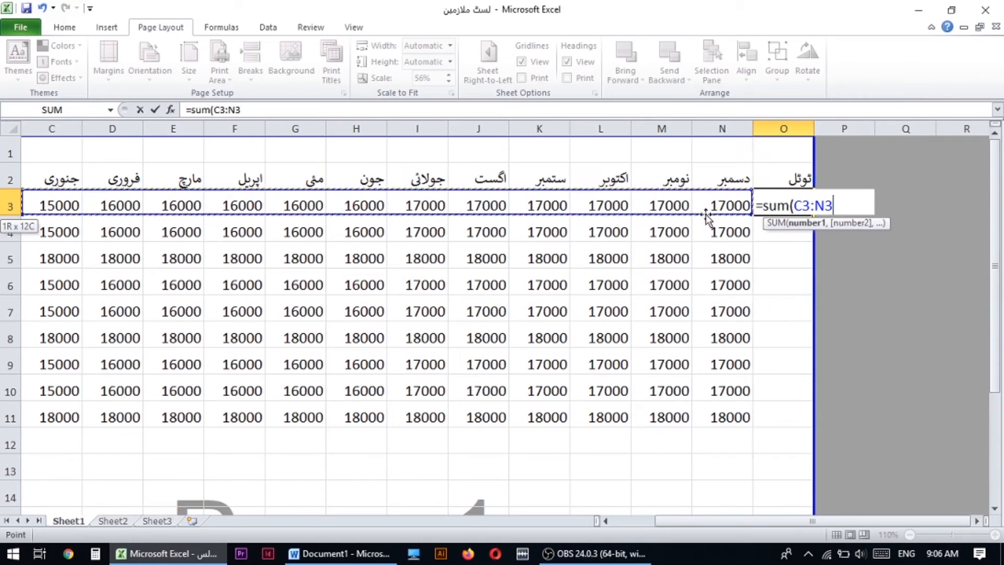
pyautogui.hotkey('shift', 'Right')
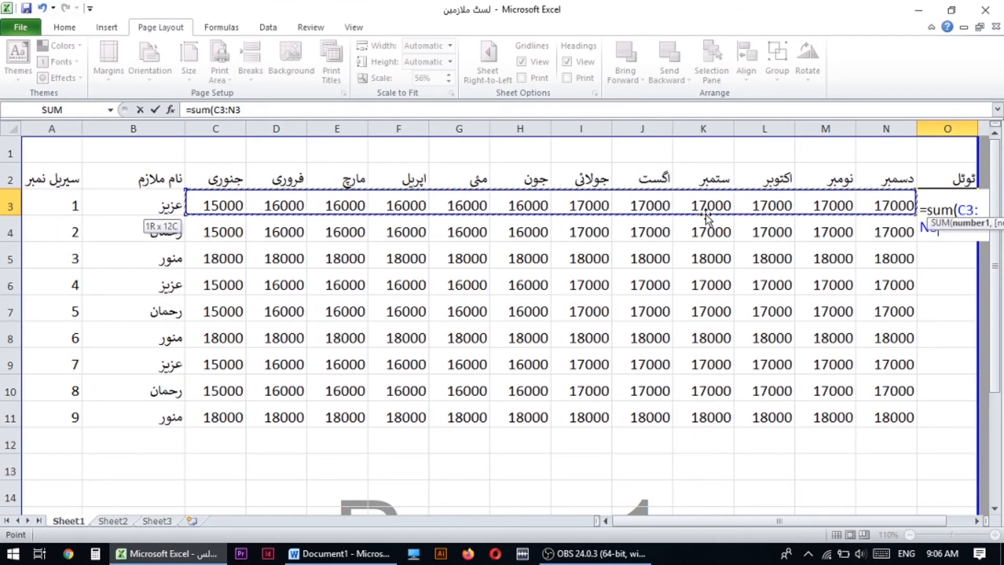
pyautogui.write(')')
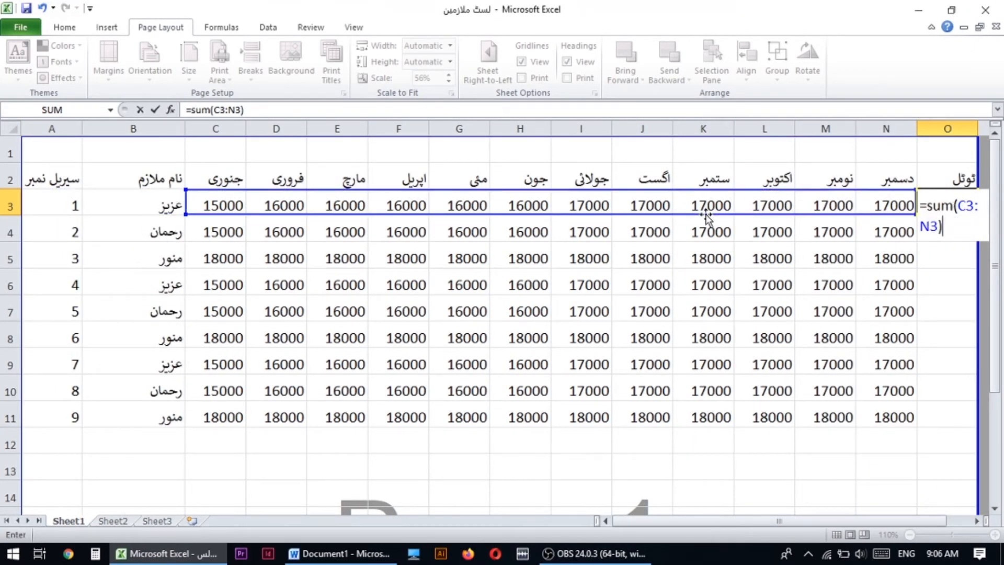
pyautogui.press('Return')
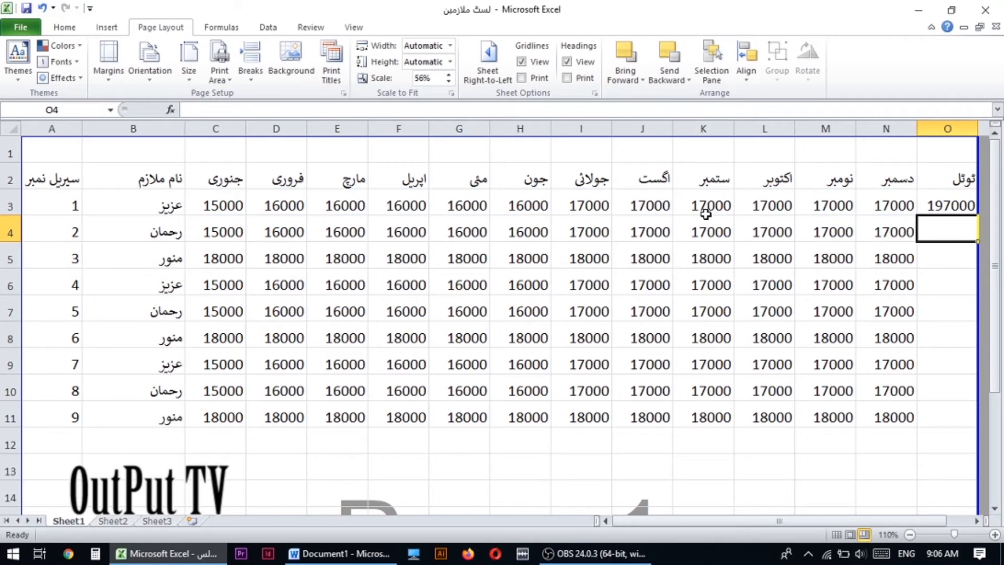
# - Fill the total formula from O3 down to O11 for the remaining employees
pyautogui.doubleClick(976, 521)
pyautogui.click(978, 522)
pyautogui.click(712, 205)
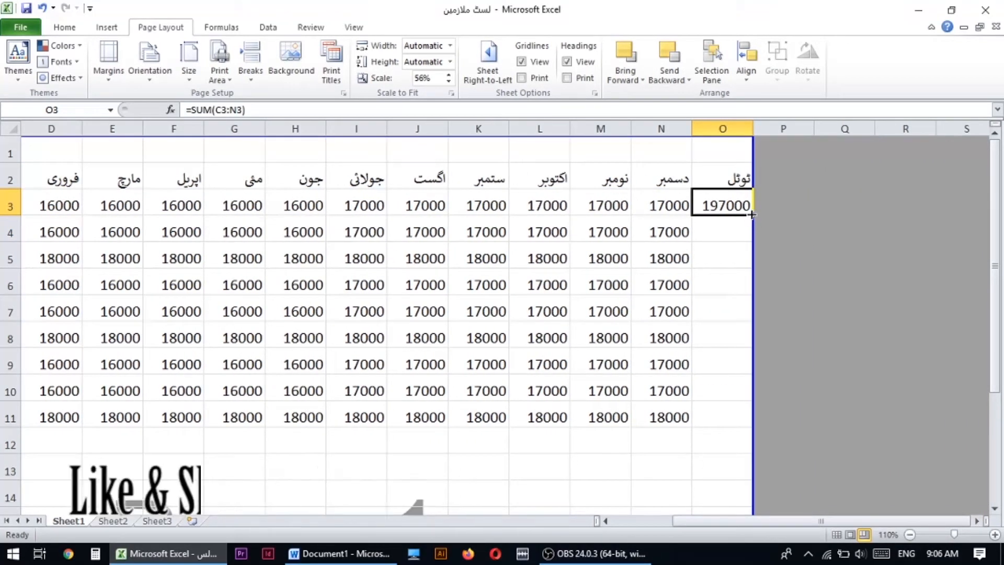
pyautogui.moveTo(751, 215); pyautogui.dragTo(755, 418)
pyautogui.click(599, 289)
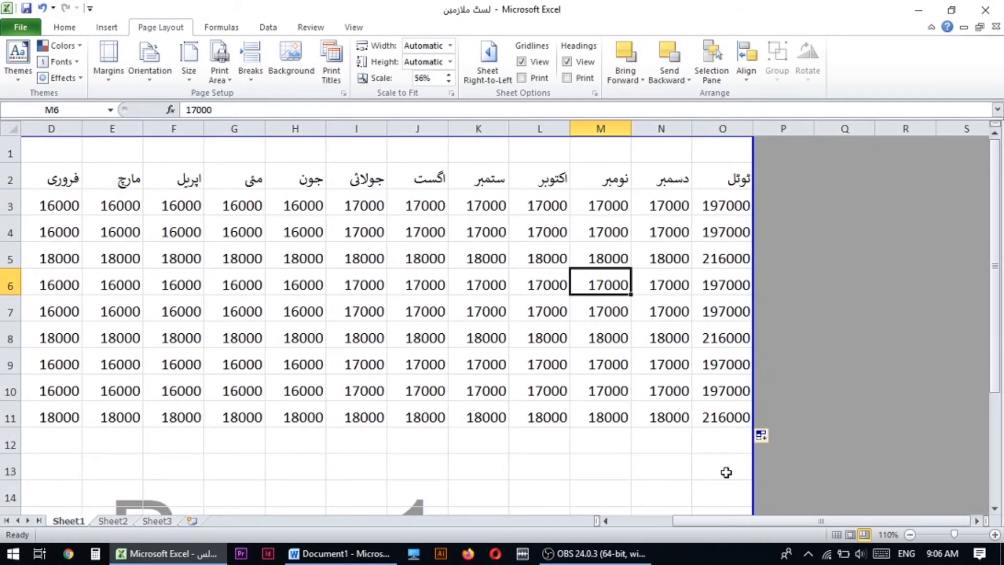
pyautogui.click(728, 413)
# - Merge and center cells L12 to N12 below the October to December amounts
pyautogui.click(649, 449)
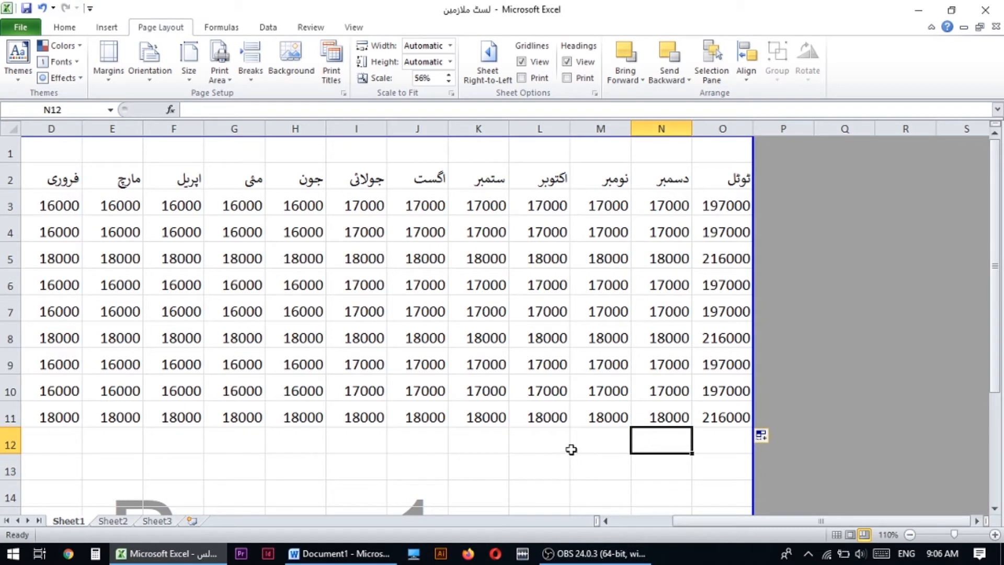
pyautogui.moveTo(559, 443); pyautogui.dragTo(644, 449)
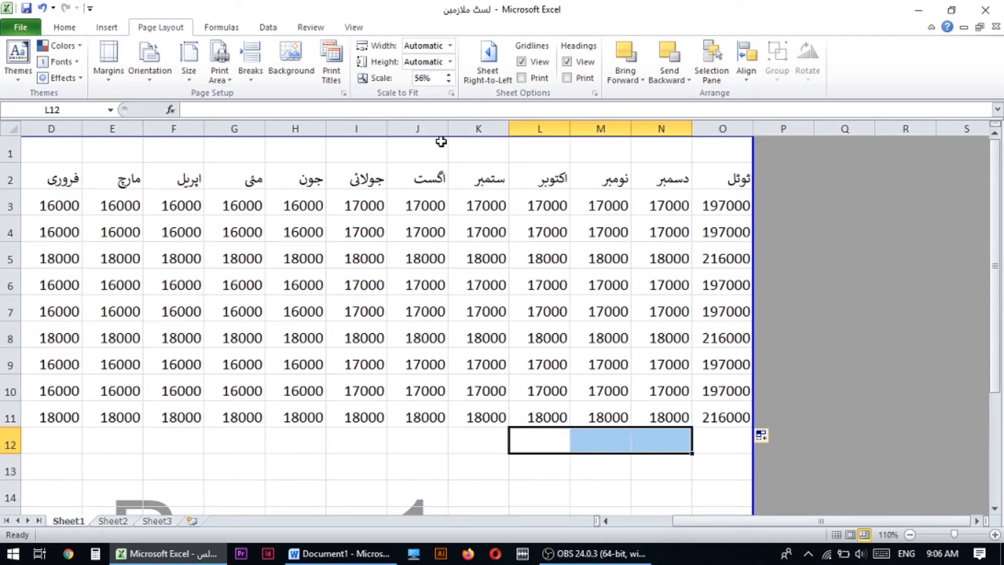
pyautogui.click(64, 27)
pyautogui.click(424, 72)
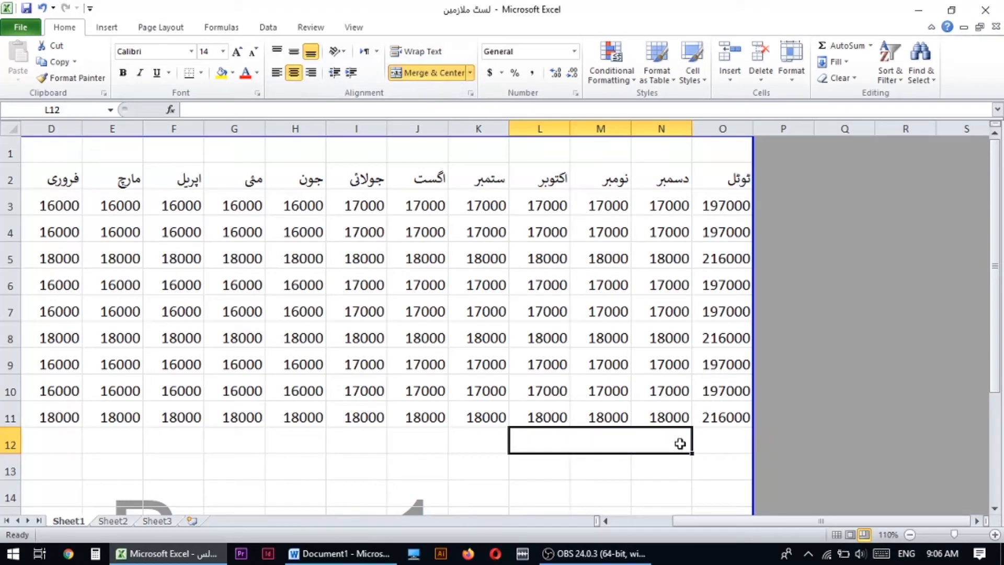
pyautogui.write('Grand')
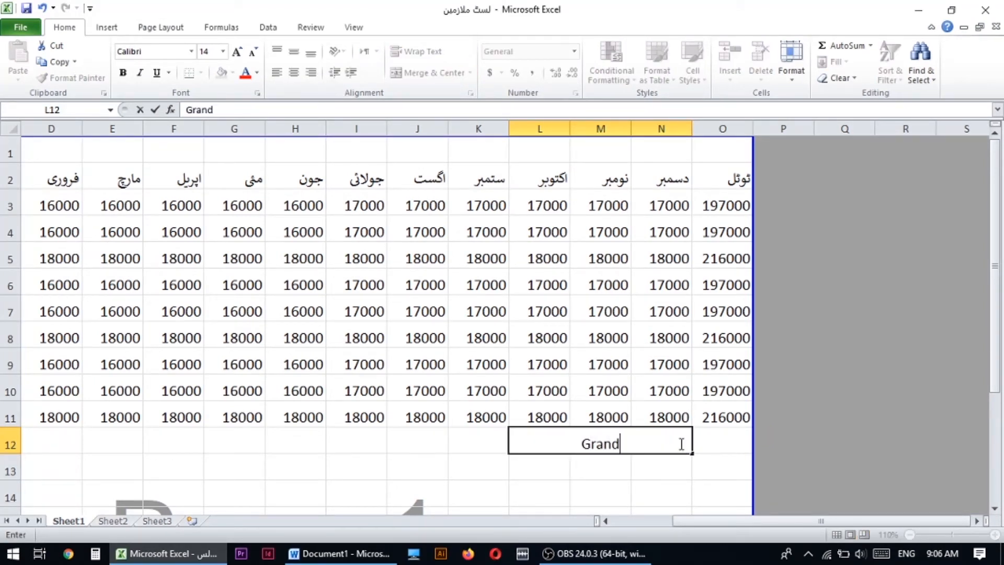
pyautogui.press('BackSpace')
pyautogui.press('BackSpace')
pyautogui.press('BackSpace')
pyautogui.press('BackSpace')
pyautogui.press('BackSpace')
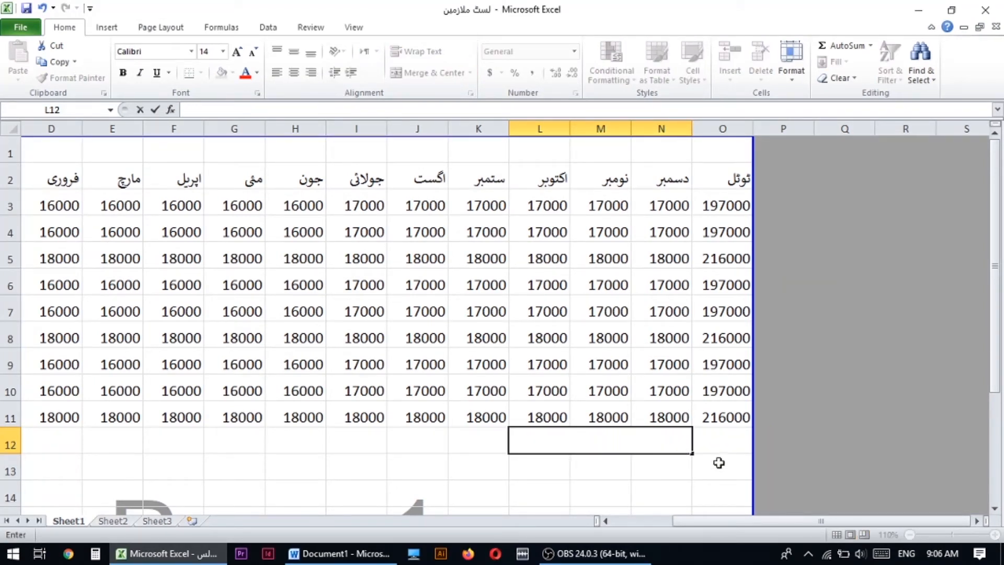
# - Switch the input language to Urdu (Pakistan) and enter the label "گرینڈ ٹوٹل" in the merged cell L12
pyautogui.click(914, 556)
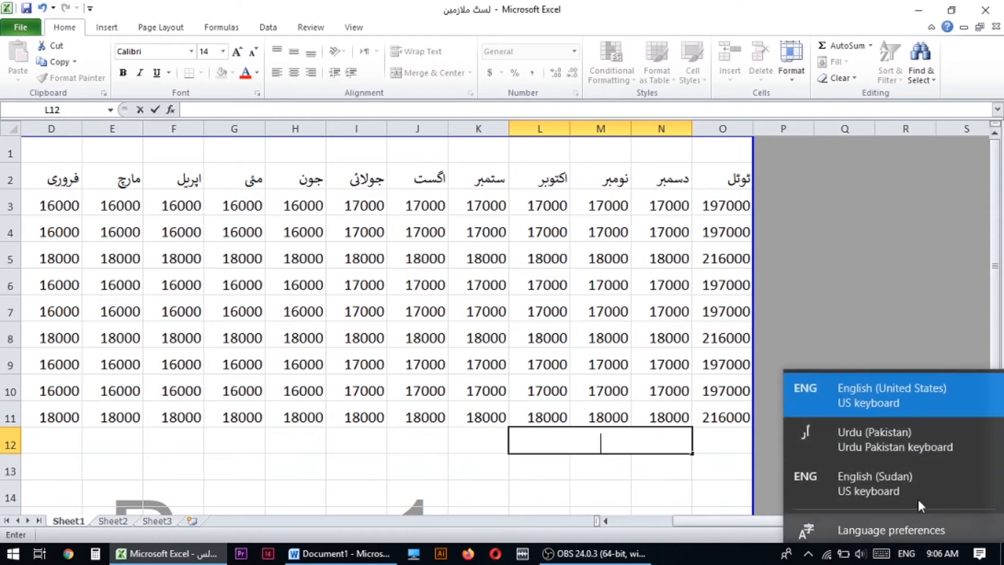
pyautogui.click(868, 446)
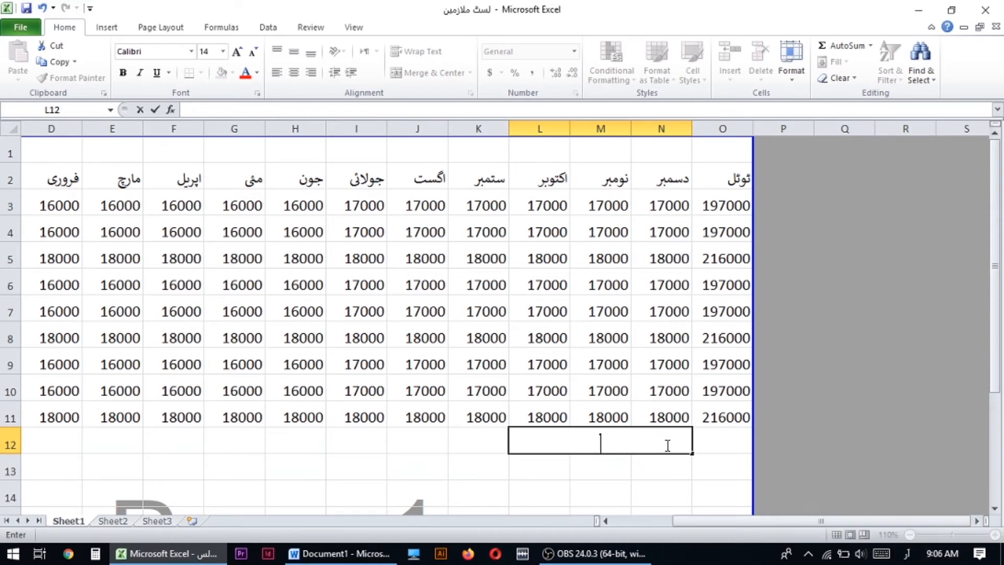
pyautogui.click(640, 446)
pyautogui.write('گرینڈ ٹوٹل')
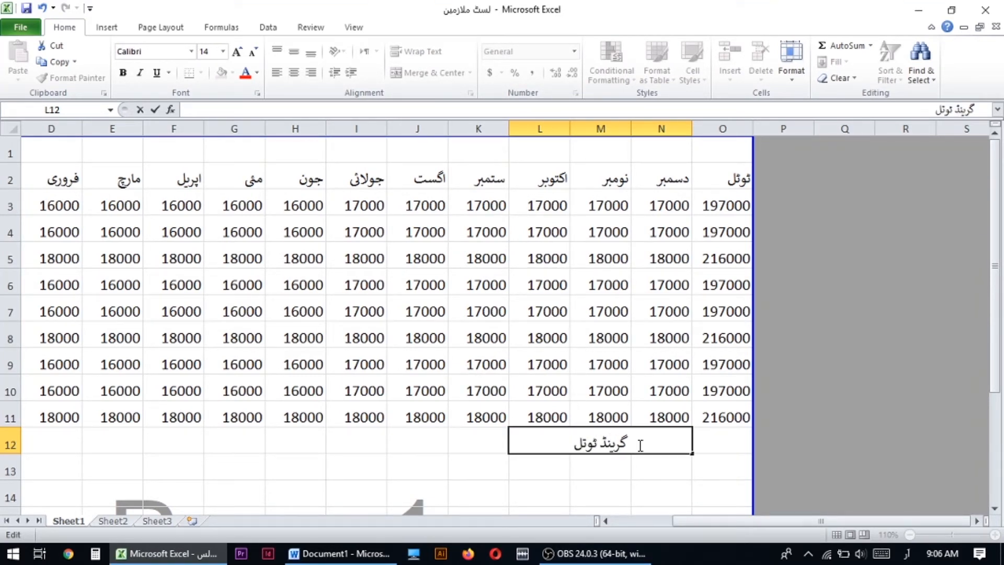
pyautogui.press('BackSpace')
pyautogui.write('ٹل')
pyautogui.press('Tab')
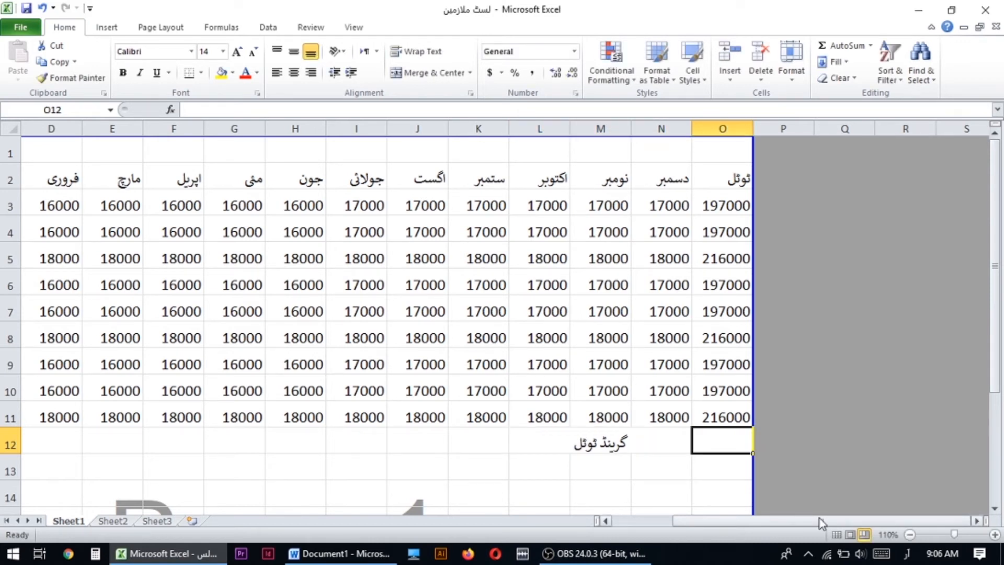
# - Switch the input language to English (United States) and add up all employee totals in O12 with =SUM(O3:O11)
pyautogui.click(908, 552)
pyautogui.click(891, 393)
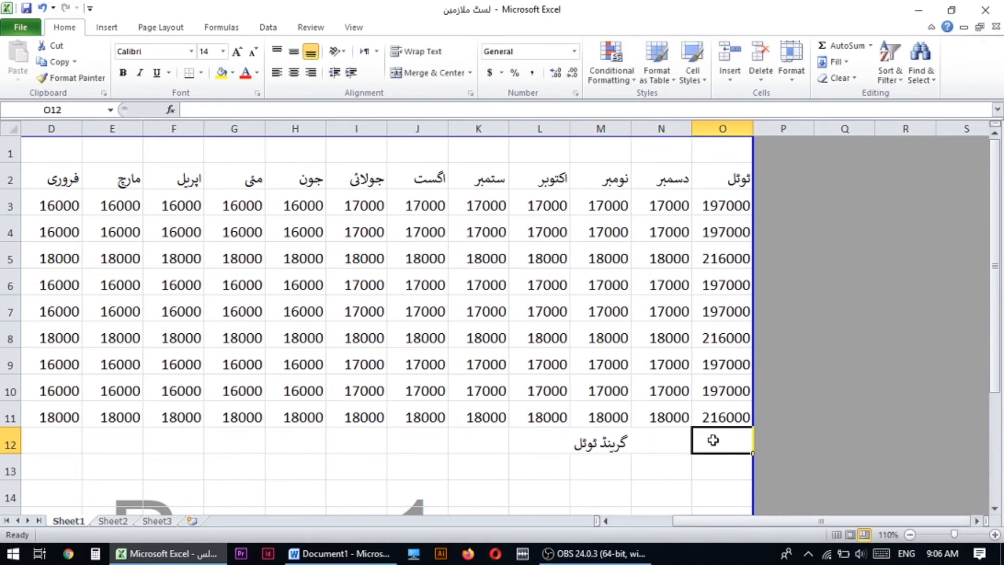
pyautogui.write('=sum(')
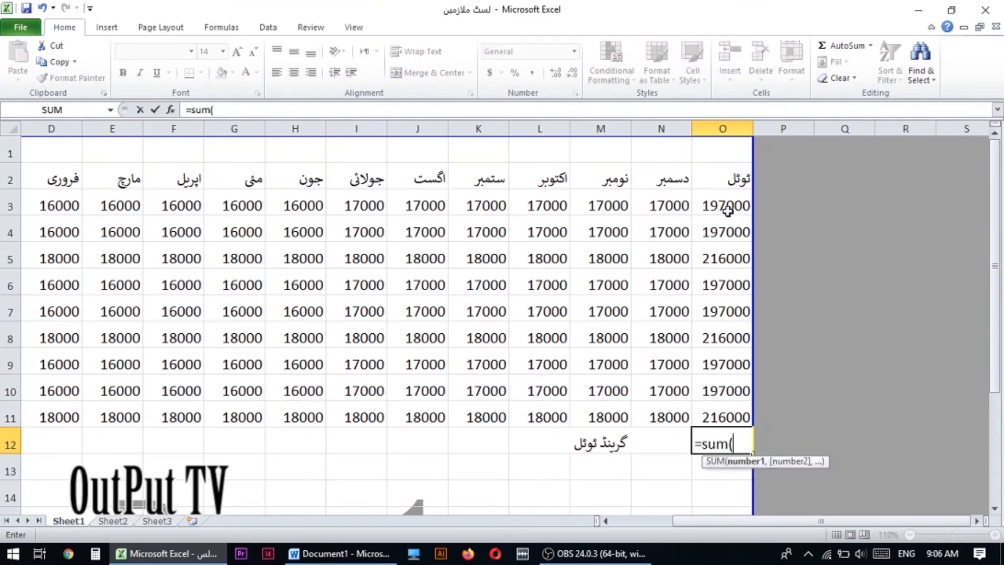
pyautogui.moveTo(727, 210); pyautogui.dragTo(727, 411)
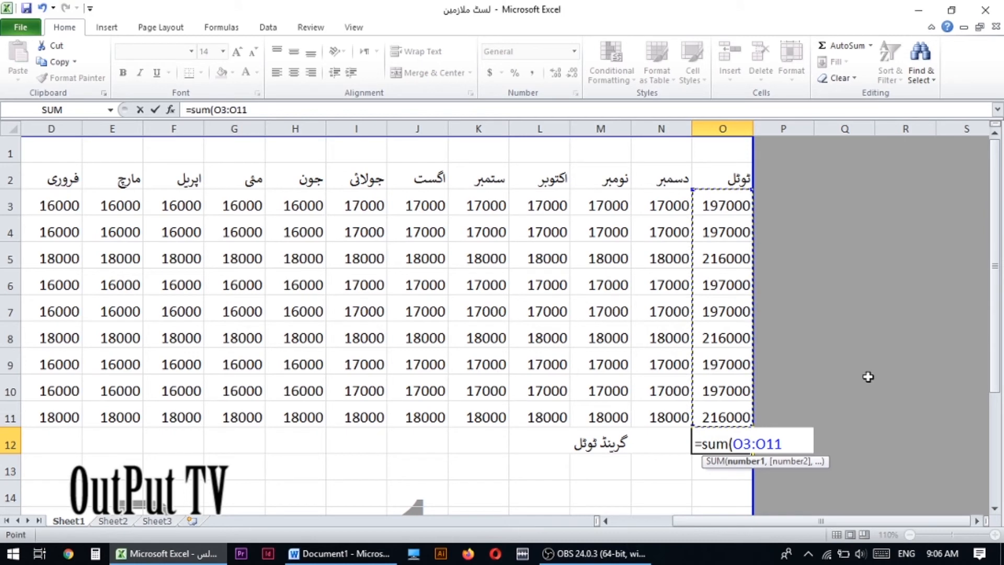
pyautogui.write(')')
pyautogui.press('Return')
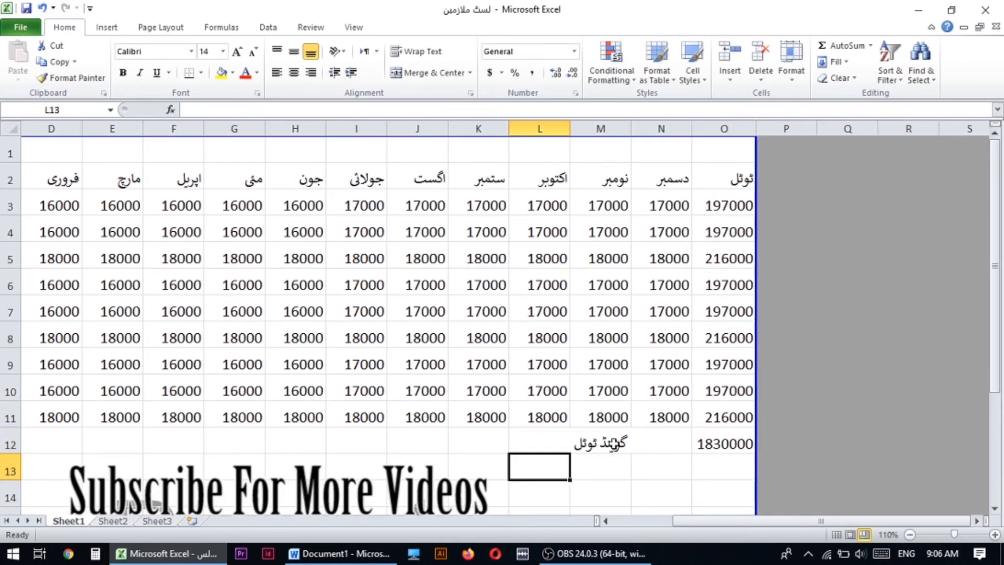
pyautogui.click(714, 444)
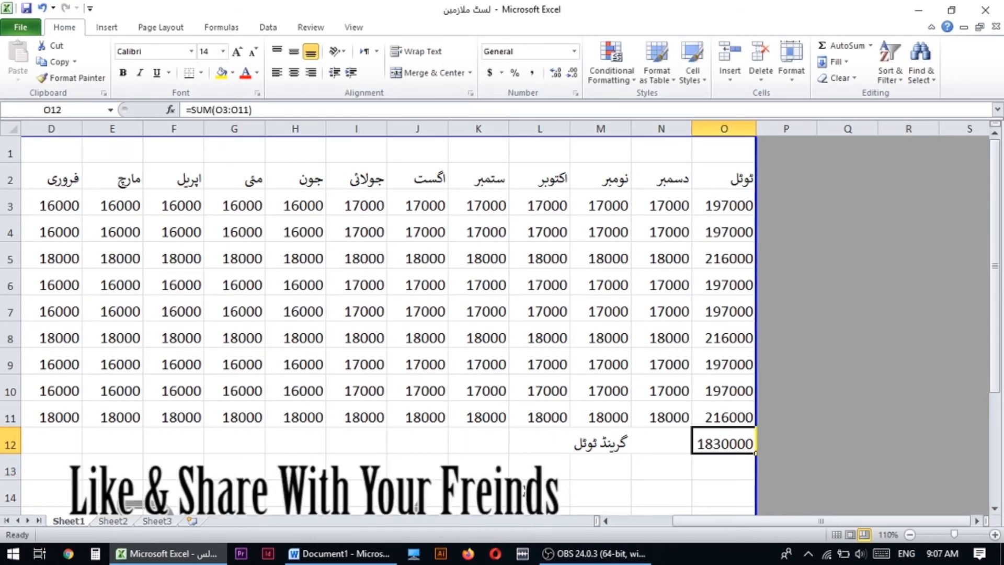
# - Merge and center cells A1 to O1 above the column headings
pyautogui.moveTo(693, 523); pyautogui.dragTo(390, 326)
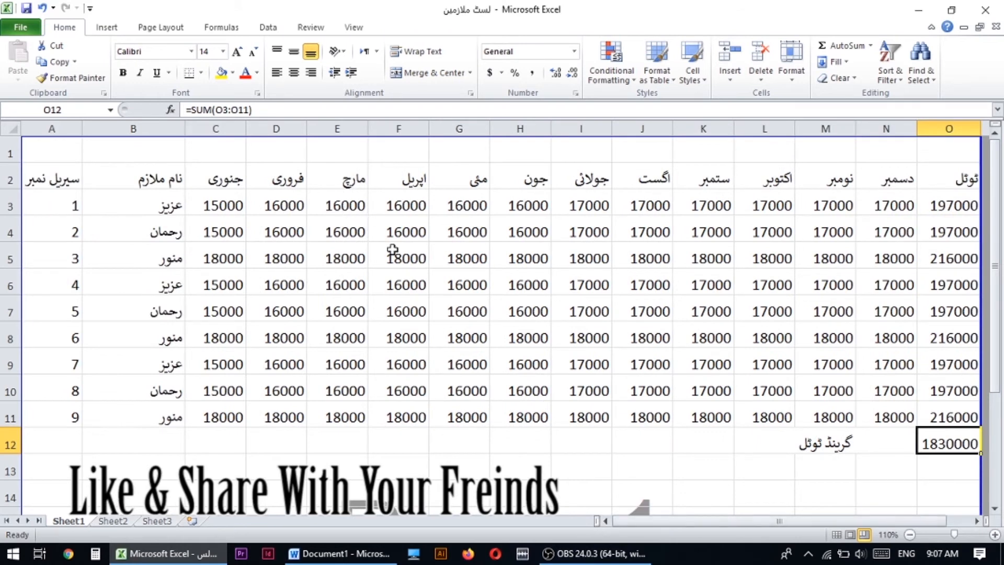
pyautogui.click(910, 535)
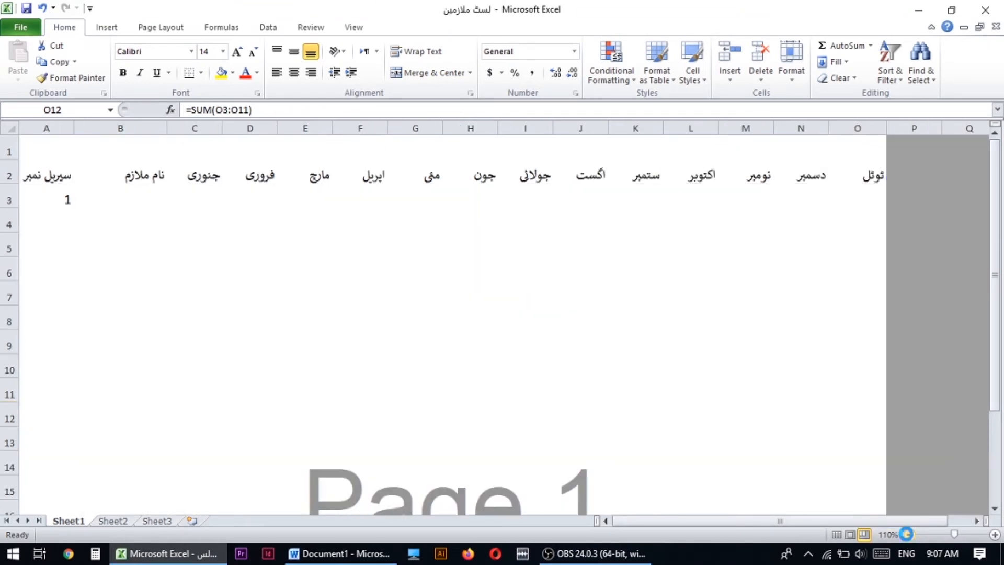
pyautogui.click(71, 159)
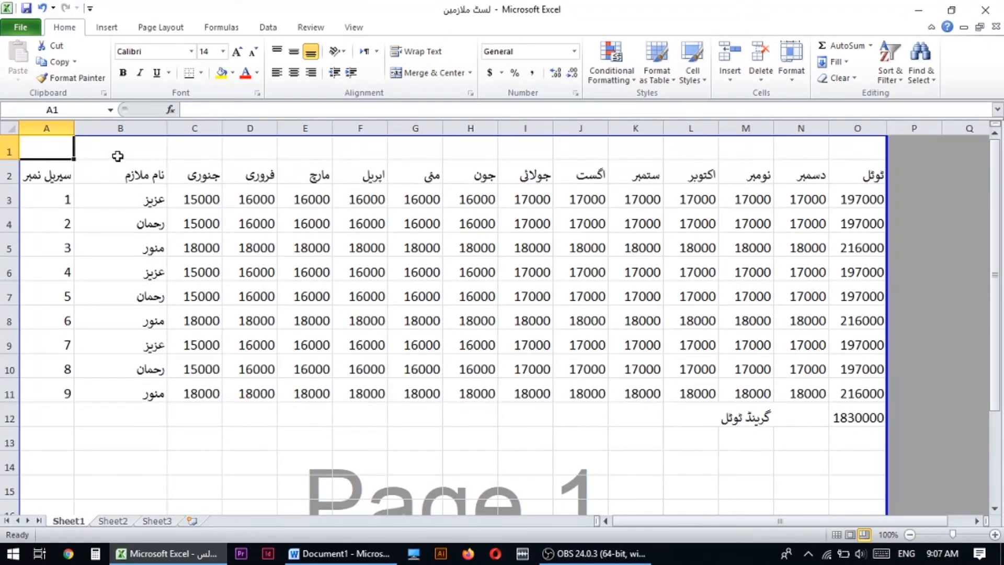
pyautogui.moveTo(45, 152); pyautogui.dragTo(853, 151)
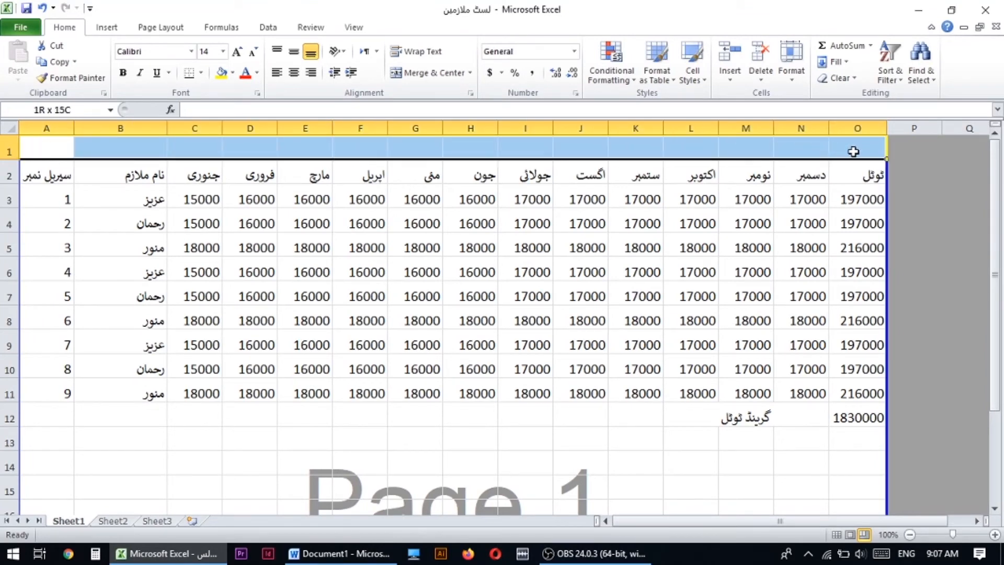
pyautogui.click(427, 73)
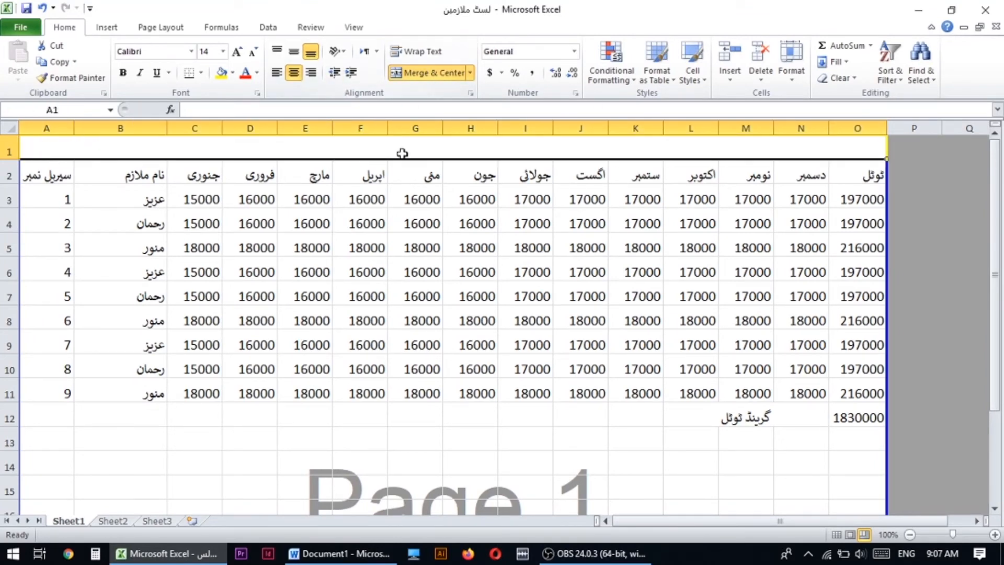
# - Switch the input language to Urdu (Pakistan) and enter the sheet title "لسٹ ملازمین سیلری" in the merged row 1 cell
pyautogui.click(906, 553)
pyautogui.click(878, 426)
pyautogui.write('لست')
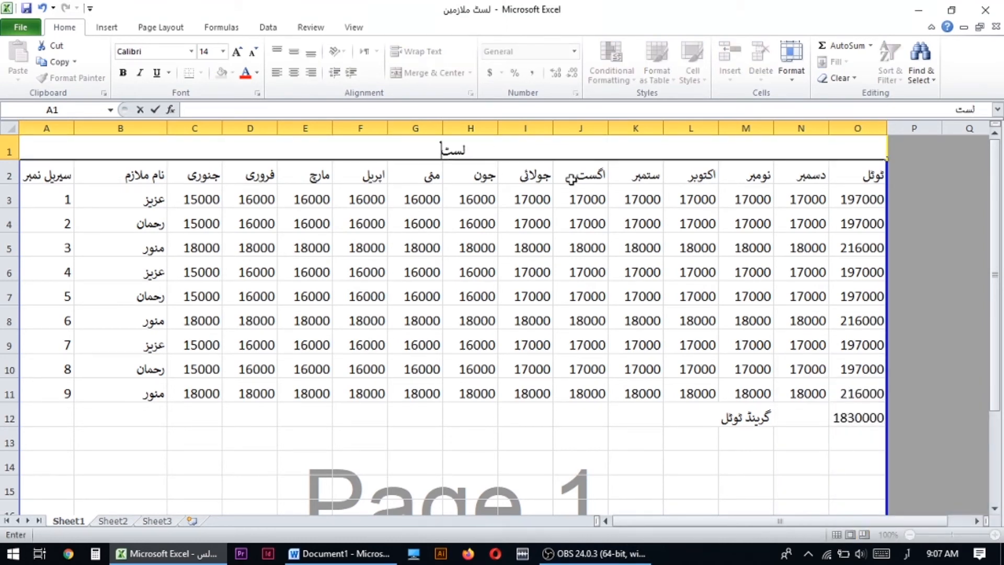
pyautogui.write(' ملازمین')
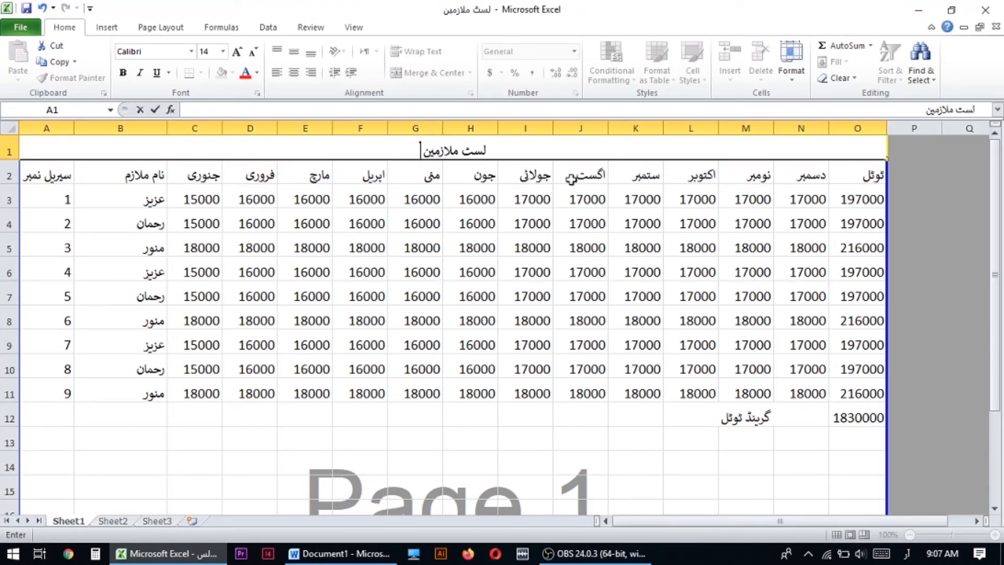
pyautogui.write(' سیلری')
pyautogui.hotkey('ctrl', 'Return')
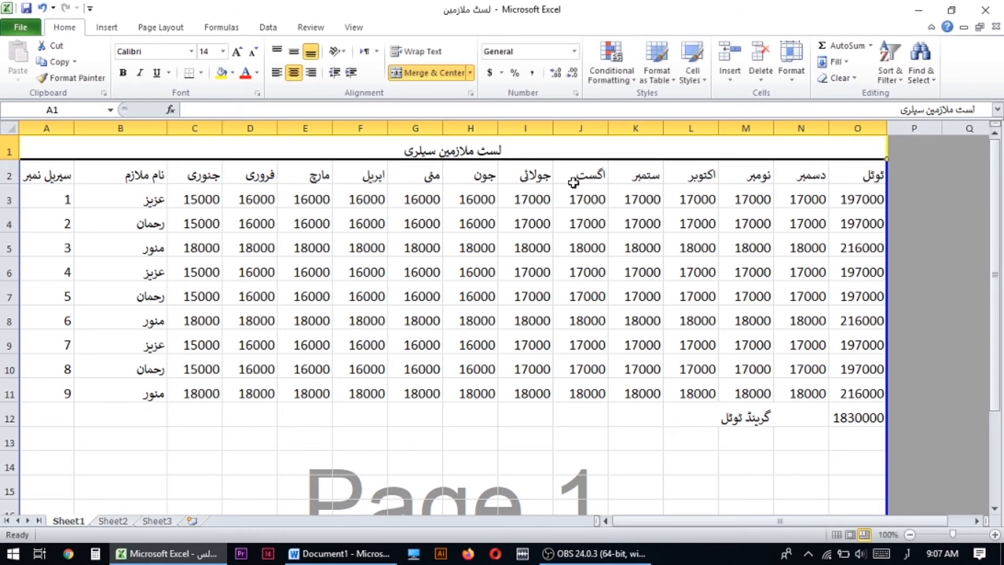
# - Enlarge the sheet title in row 1 to font size 36 and make the title row taller to fit it
pyautogui.moveTo(391, 211); pyautogui.dragTo(397, 200)
pyautogui.click(421, 152)
pyautogui.click(236, 51)
pyautogui.click(236, 51)
pyautogui.click(236, 52)
pyautogui.click(236, 51)
pyautogui.moveTo(15, 164); pyautogui.dragTo(15, 187)
pyautogui.click(555, 287)
pyautogui.click(473, 208)
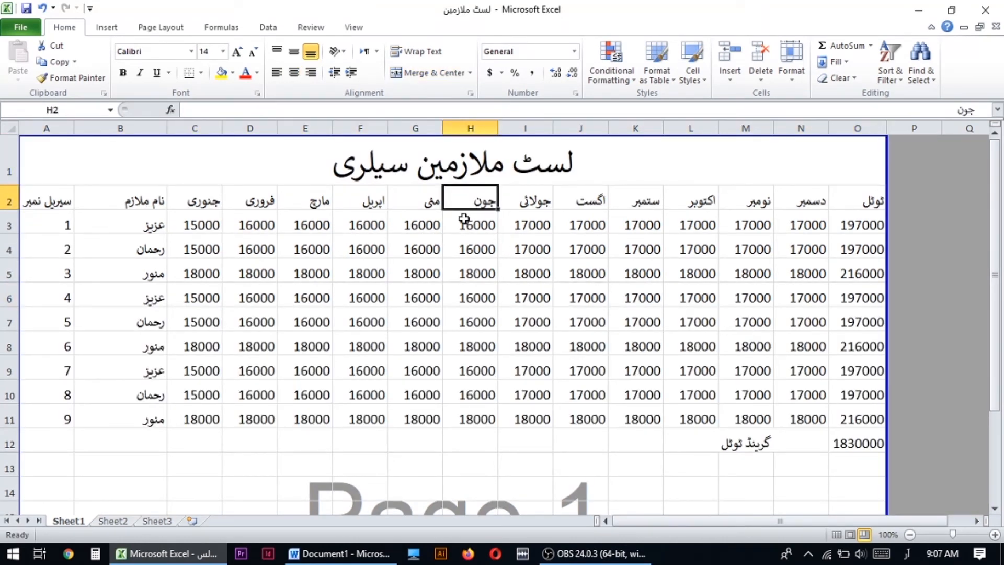
pyautogui.click(530, 321)
# - Format the whole table A1:O12 with horizontal and vertical alignment set to Center and text wrapping enabled
pyautogui.moveTo(47, 164); pyautogui.dragTo(441, 446)
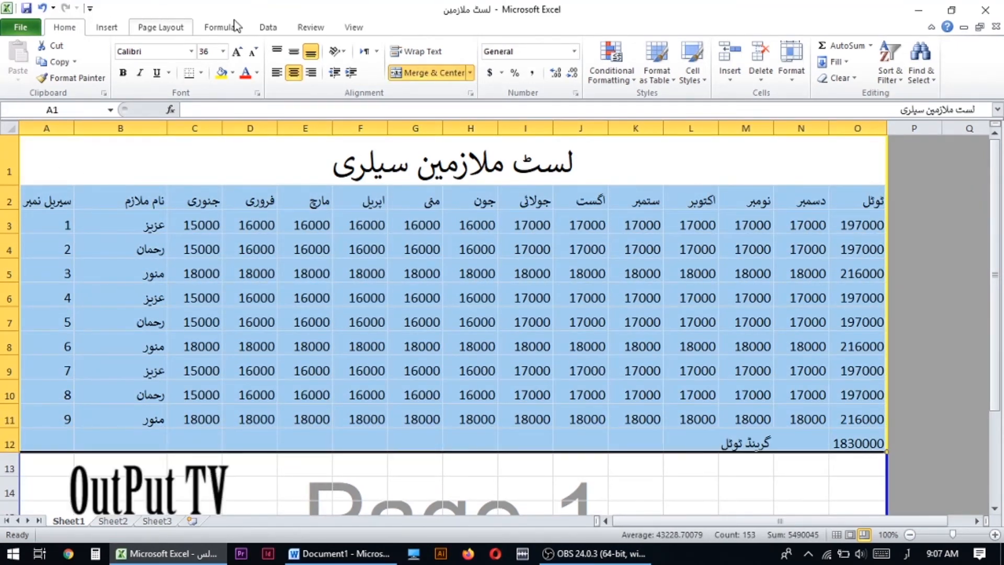
pyautogui.rightClick(314, 343)
pyautogui.click(388, 247)
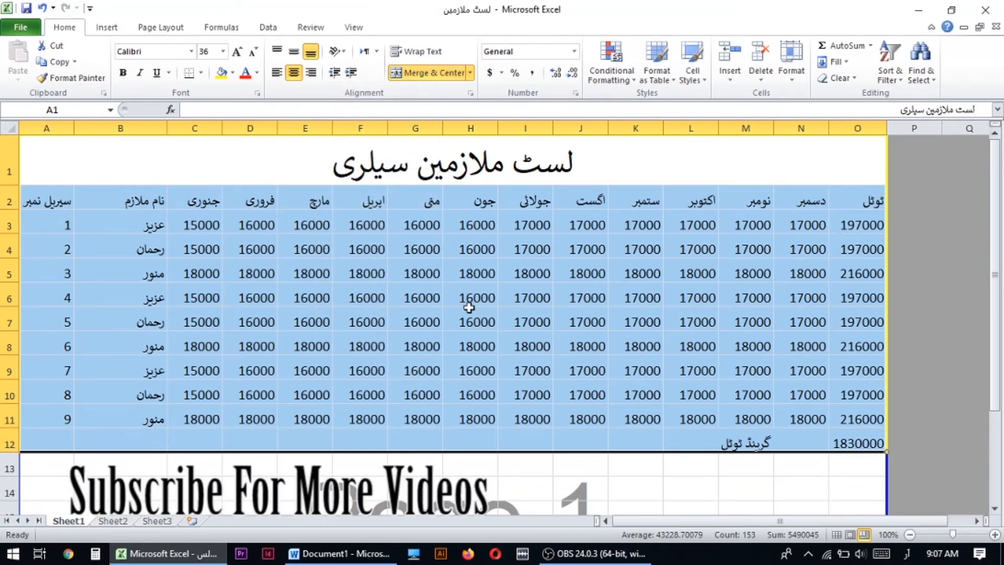
pyautogui.click(258, 102)
pyautogui.click(253, 151)
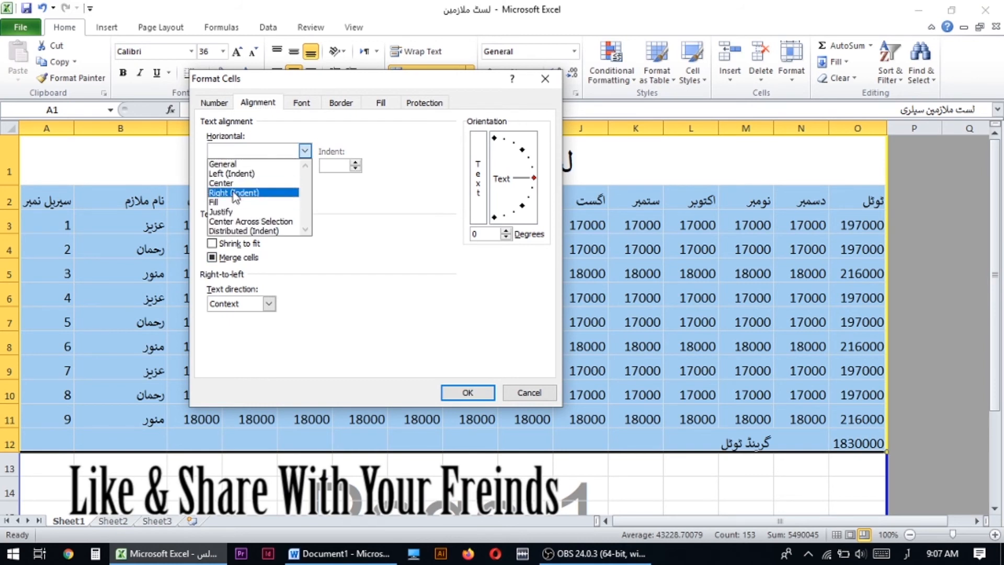
pyautogui.click(246, 183)
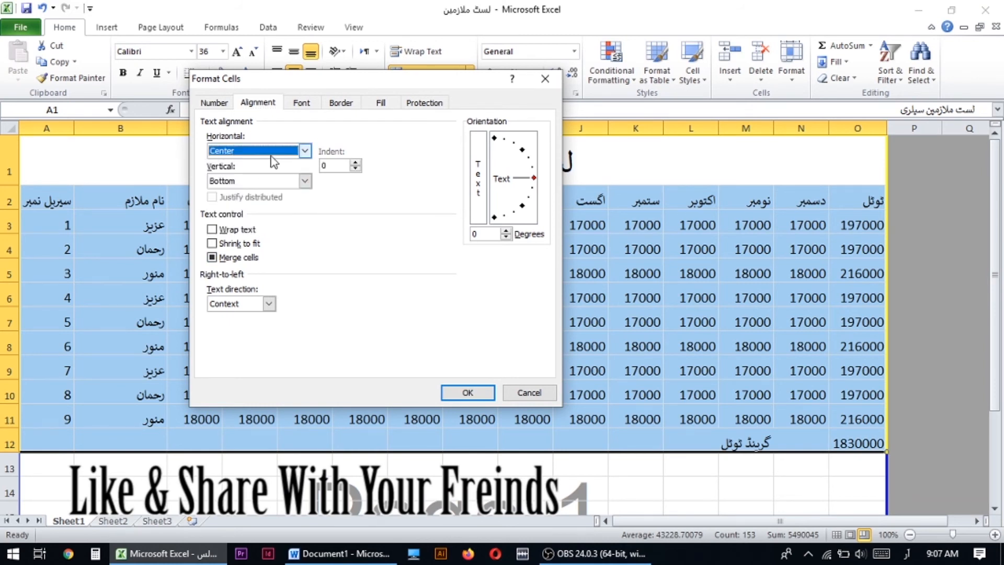
pyautogui.click(261, 181)
pyautogui.click(233, 209)
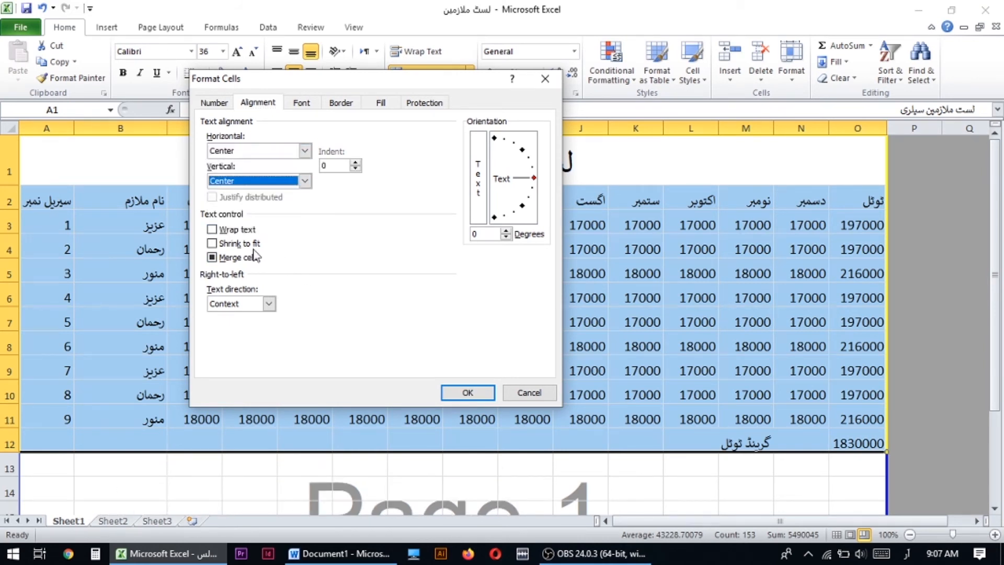
pyautogui.click(212, 230)
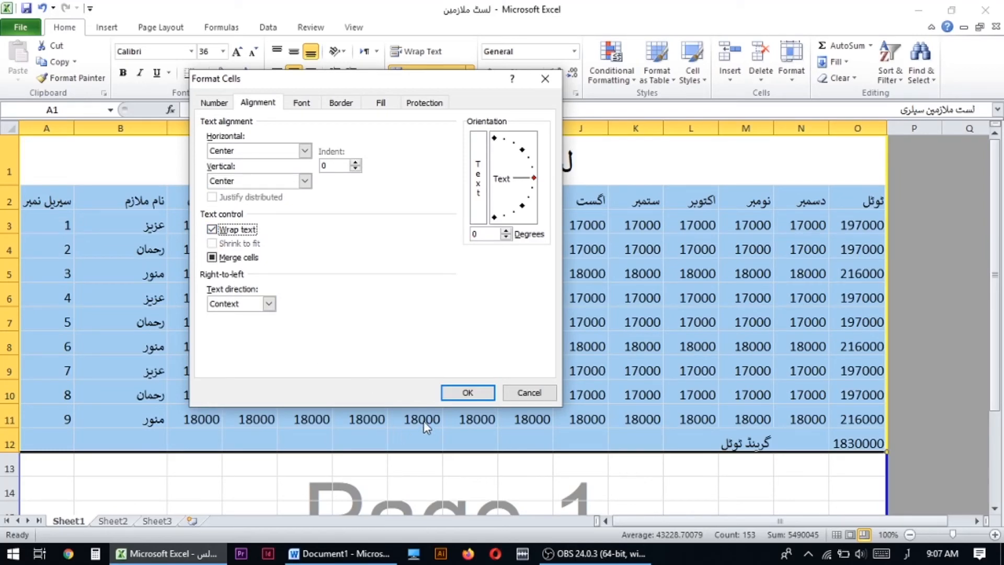
pyautogui.click(468, 393)
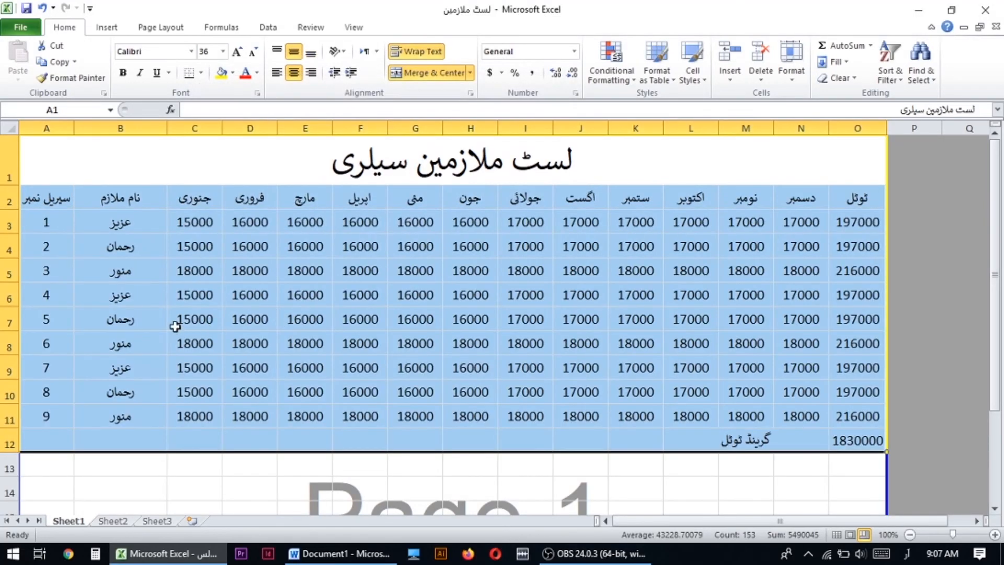
# - Apply All Borders to the title, headings and employee rows in A1:O11
pyautogui.click(272, 253)
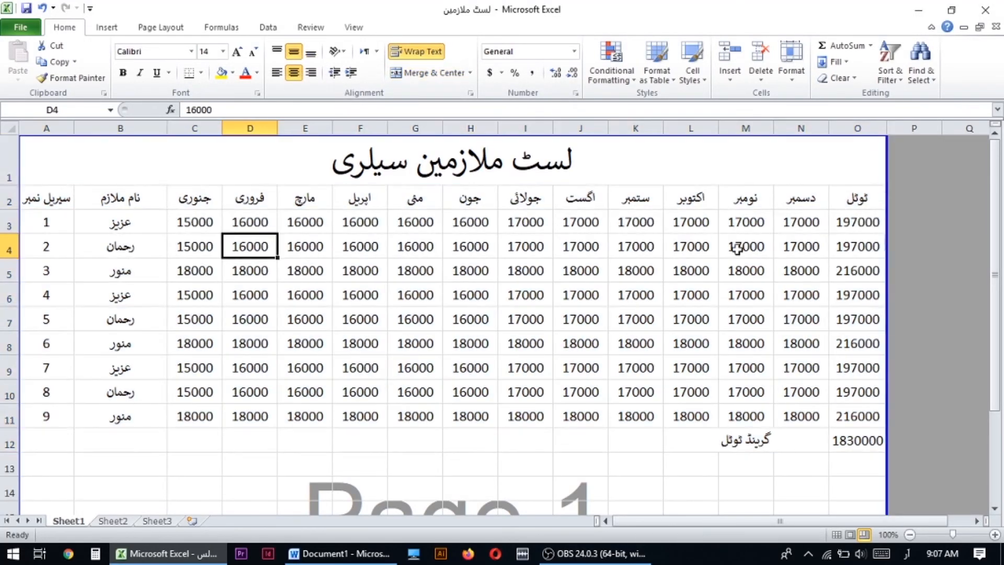
pyautogui.click(390, 228)
pyautogui.moveTo(224, 165); pyautogui.dragTo(237, 435)
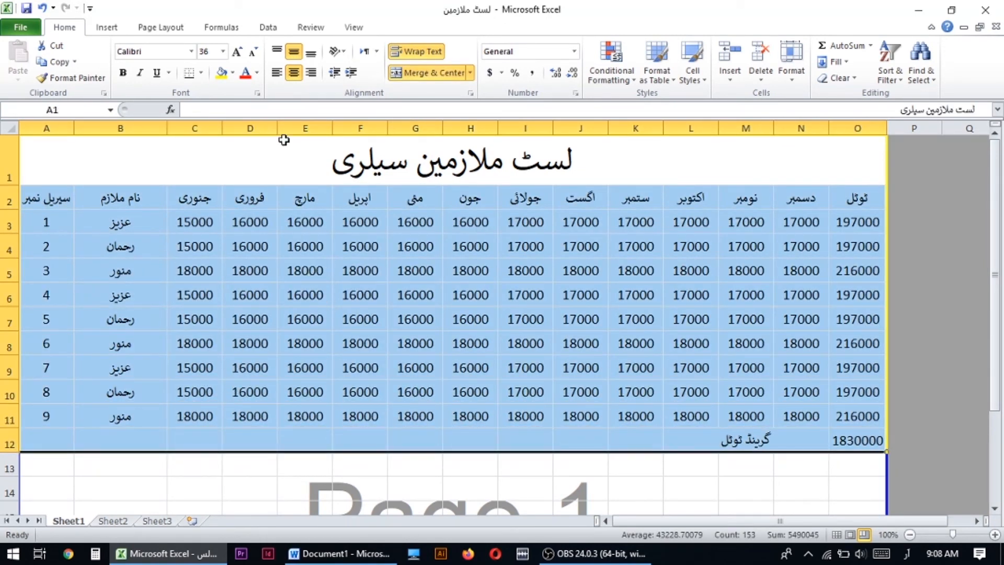
pyautogui.click(367, 239)
pyautogui.moveTo(349, 178); pyautogui.dragTo(340, 414)
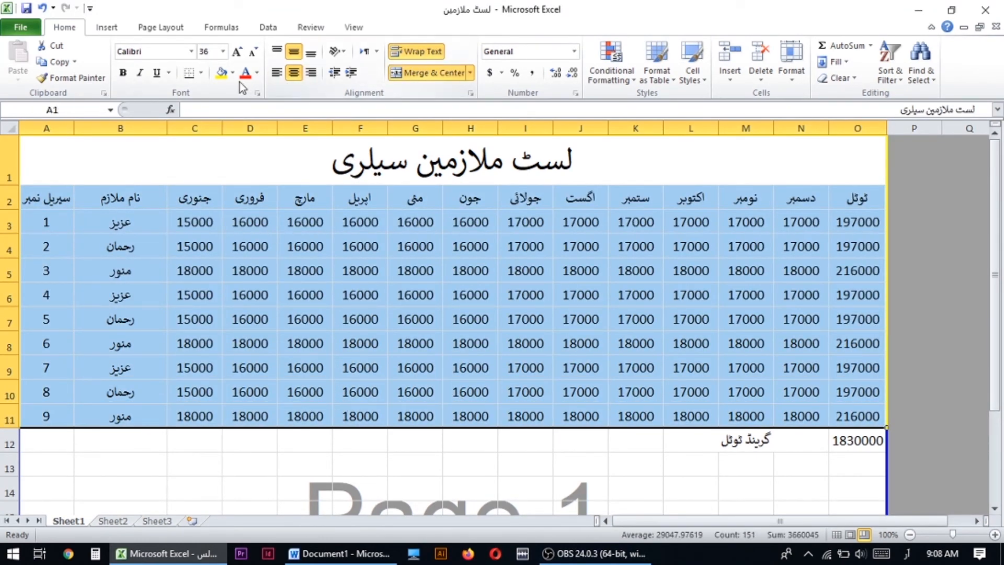
pyautogui.click(201, 73)
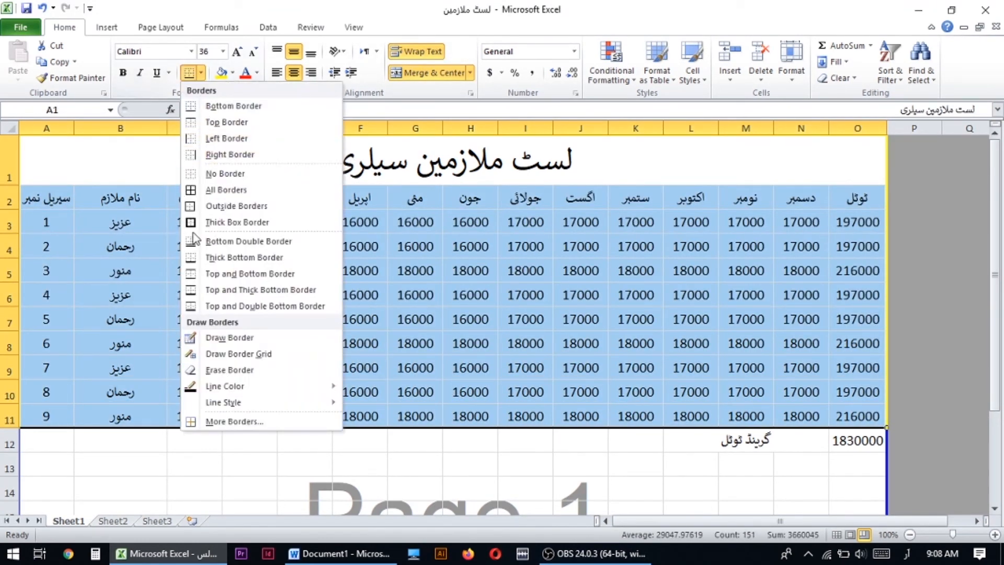
pyautogui.click(191, 190)
pyautogui.click(538, 296)
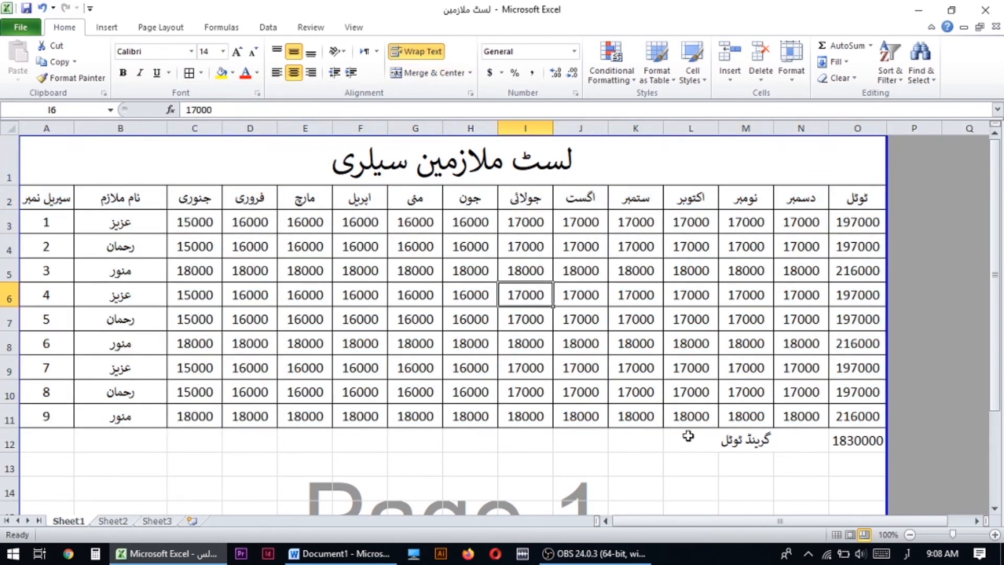
# - Apply All Borders to the grand total label and amount in L12:O12
pyautogui.moveTo(725, 442); pyautogui.dragTo(836, 441)
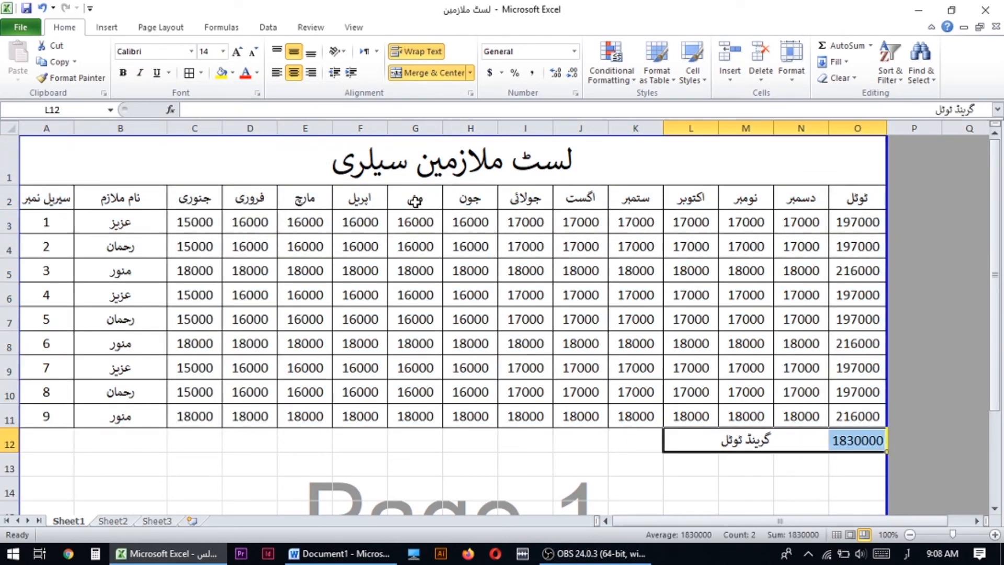
pyautogui.click(590, 458)
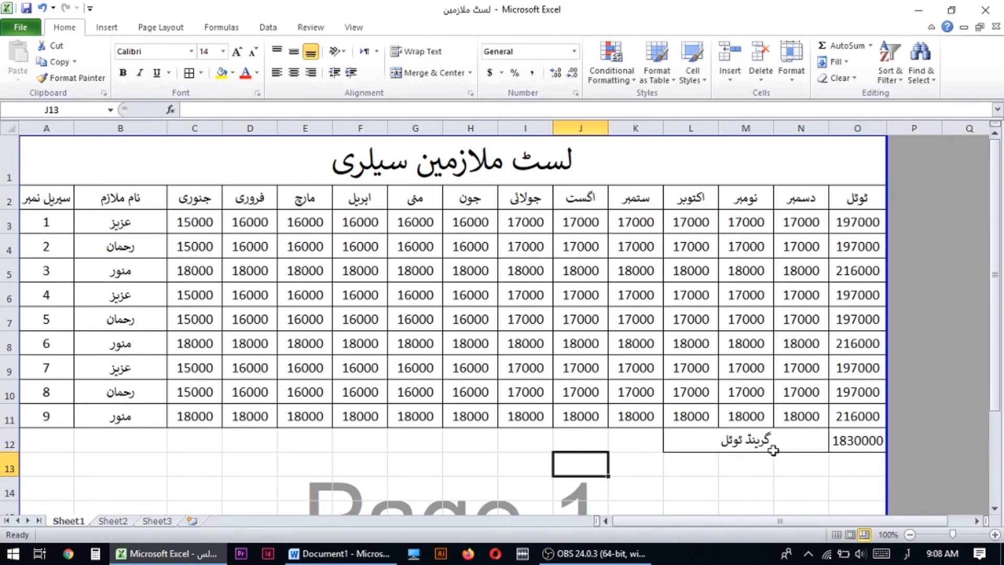
pyautogui.click(770, 441)
# - Make the title text "لسٹ ملازمین سیلری" in the merged row 1 cell bold and underlined
pyautogui.click(442, 167)
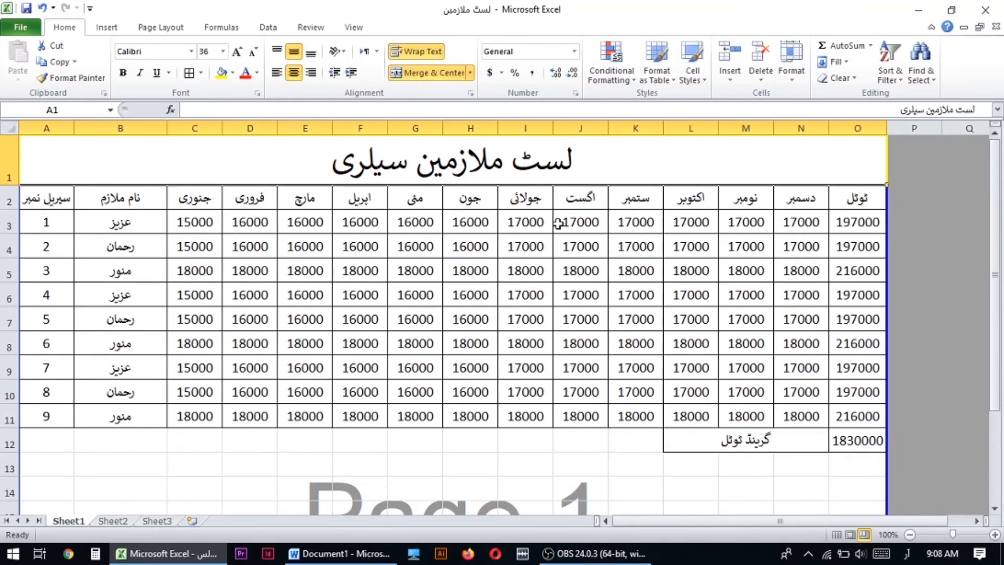
pyautogui.doubleClick(580, 154)
pyautogui.moveTo(580, 161); pyautogui.dragTo(291, 168)
pyautogui.click(156, 73)
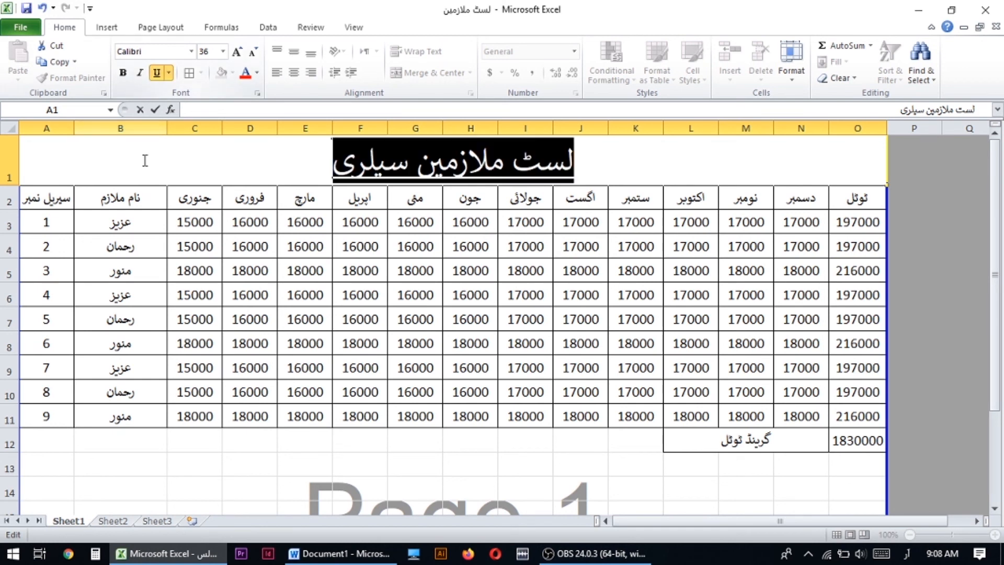
pyautogui.click(316, 292)
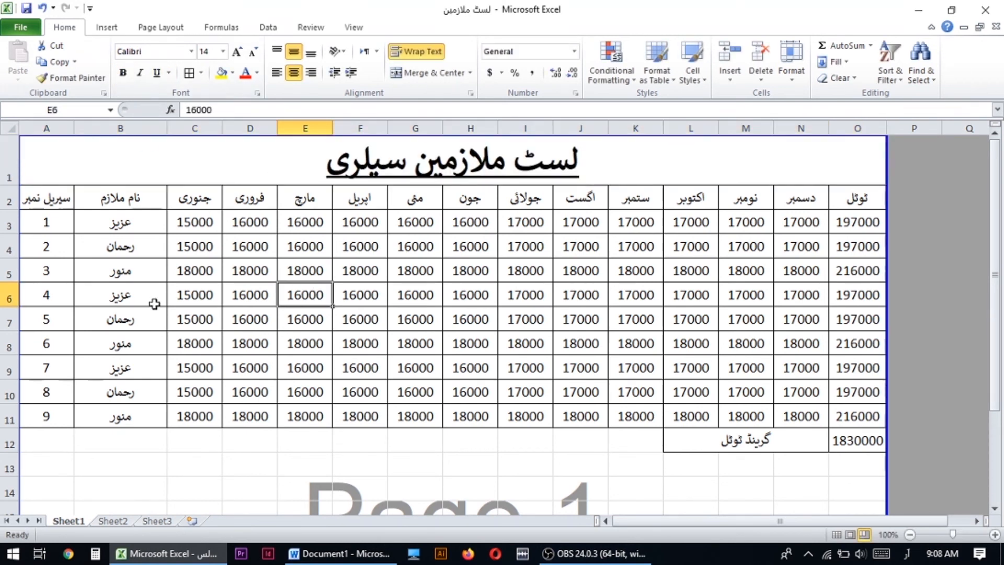
# - Left-align the employee name column B, including its heading
pyautogui.click(127, 223)
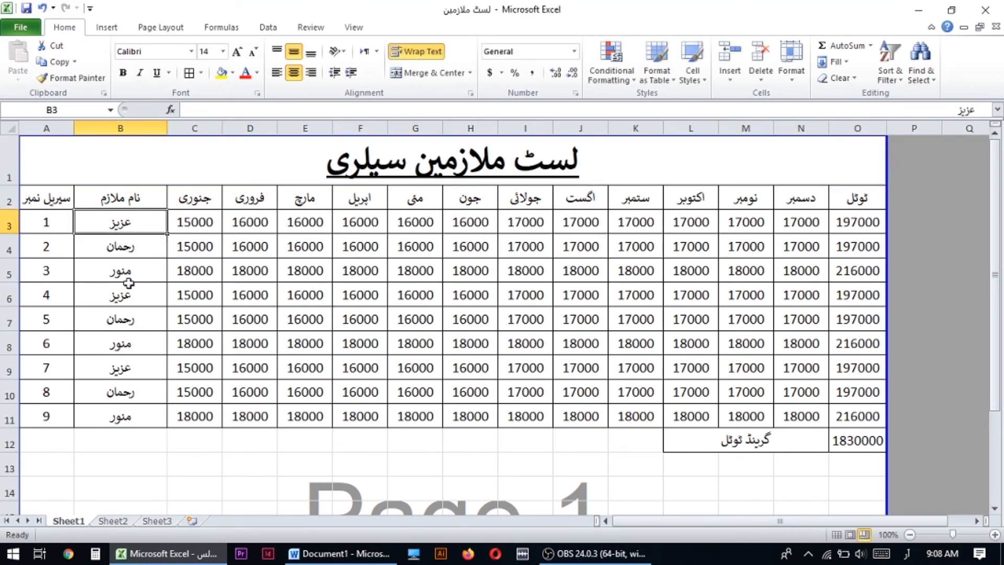
pyautogui.click(125, 200)
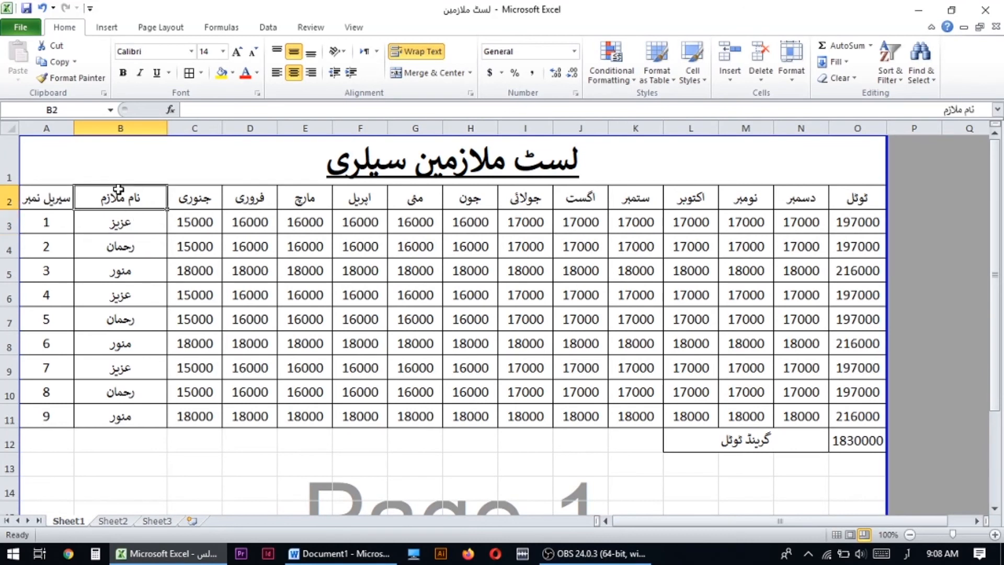
pyautogui.click(123, 128)
pyautogui.click(277, 72)
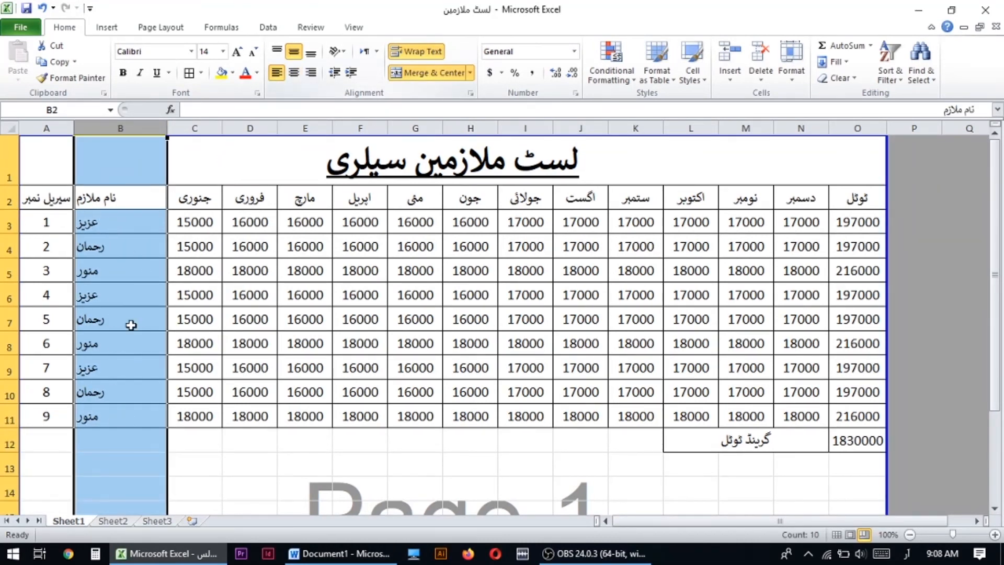
pyautogui.click(133, 321)
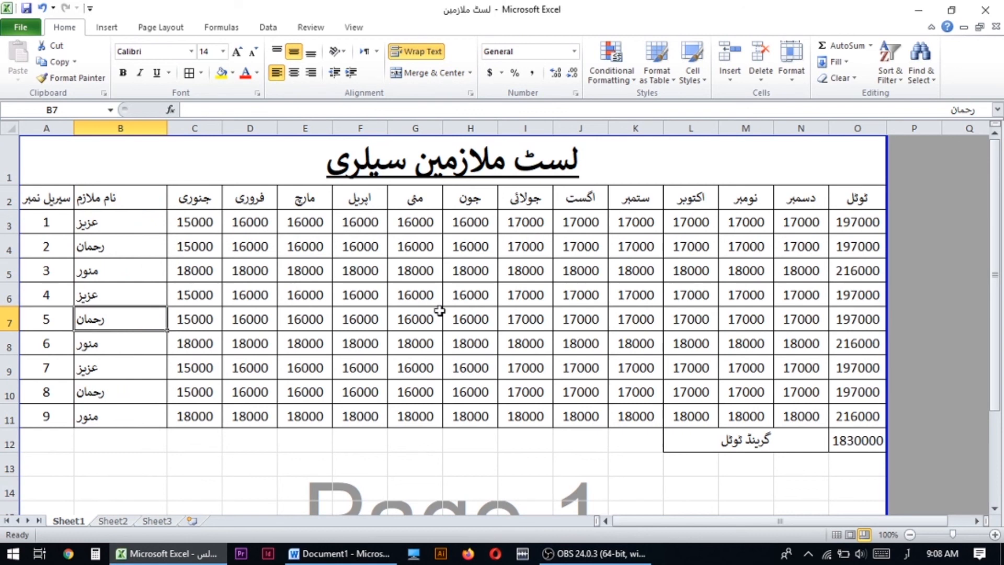